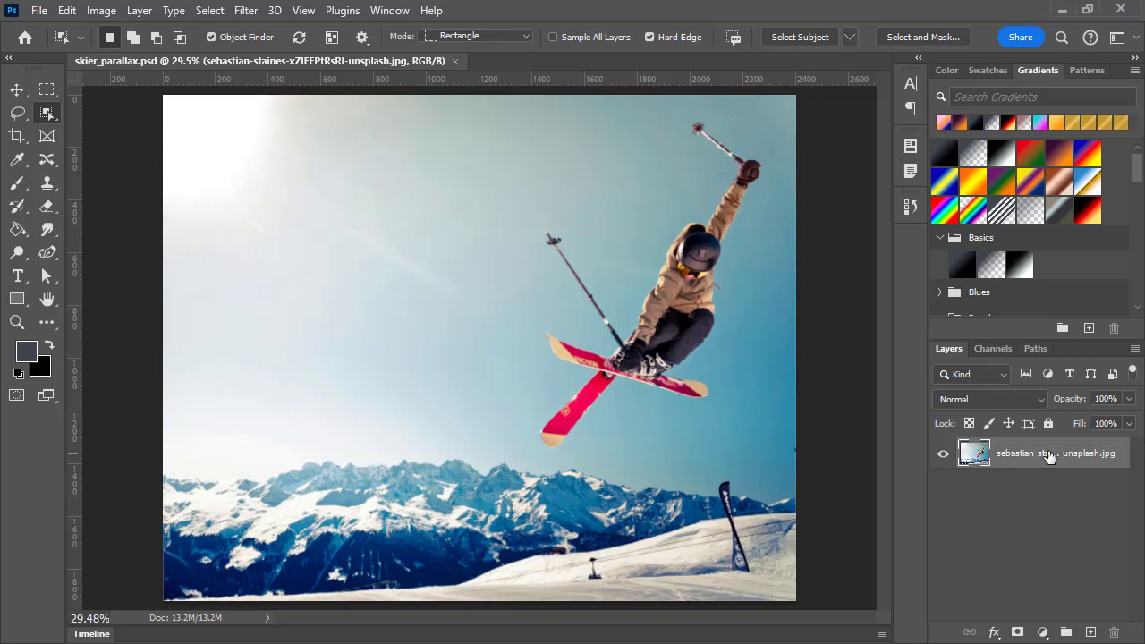
Duplicate the photo layer and copy the skier, selected as the subject, onto a new layer of its own
left_click_drag(1060, 454, 1086, 630)
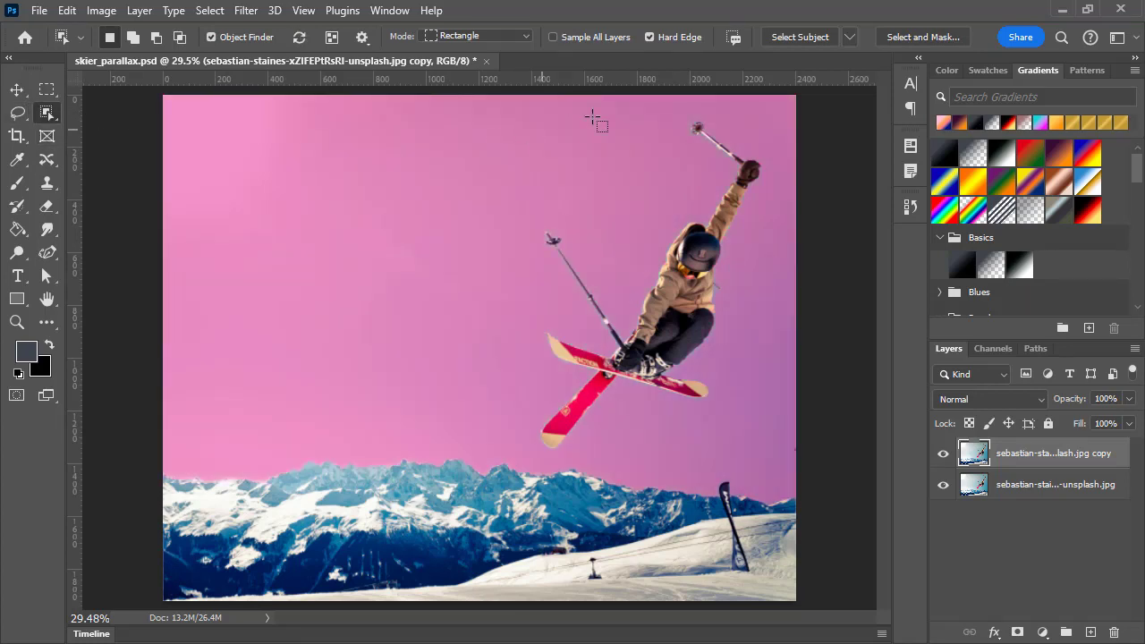
left_click(802, 37)
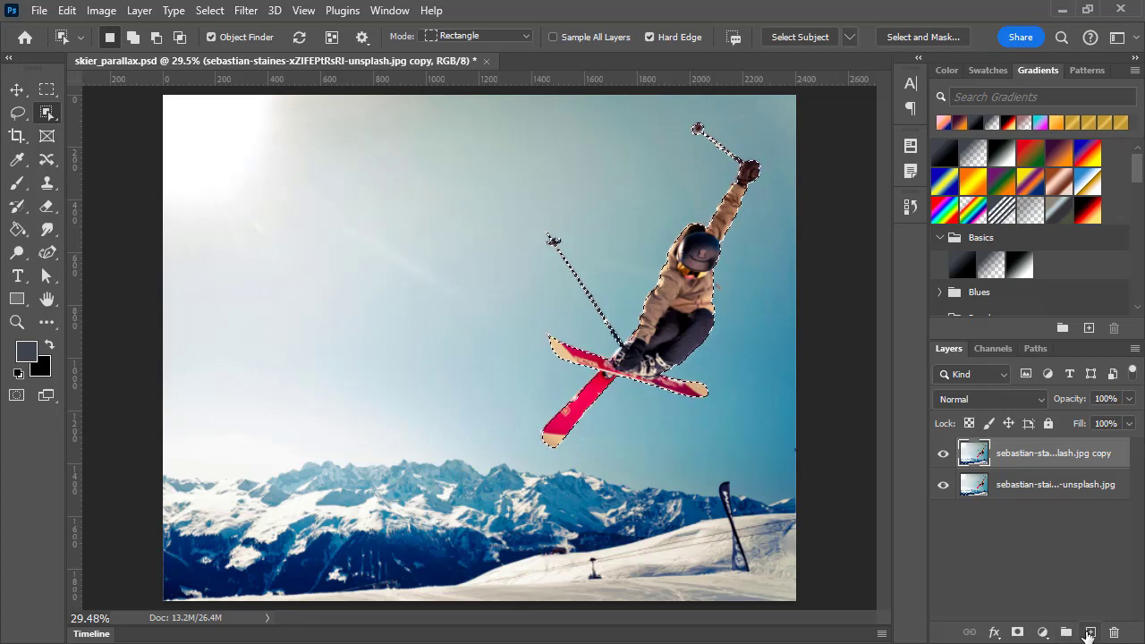
left_click(1090, 632)
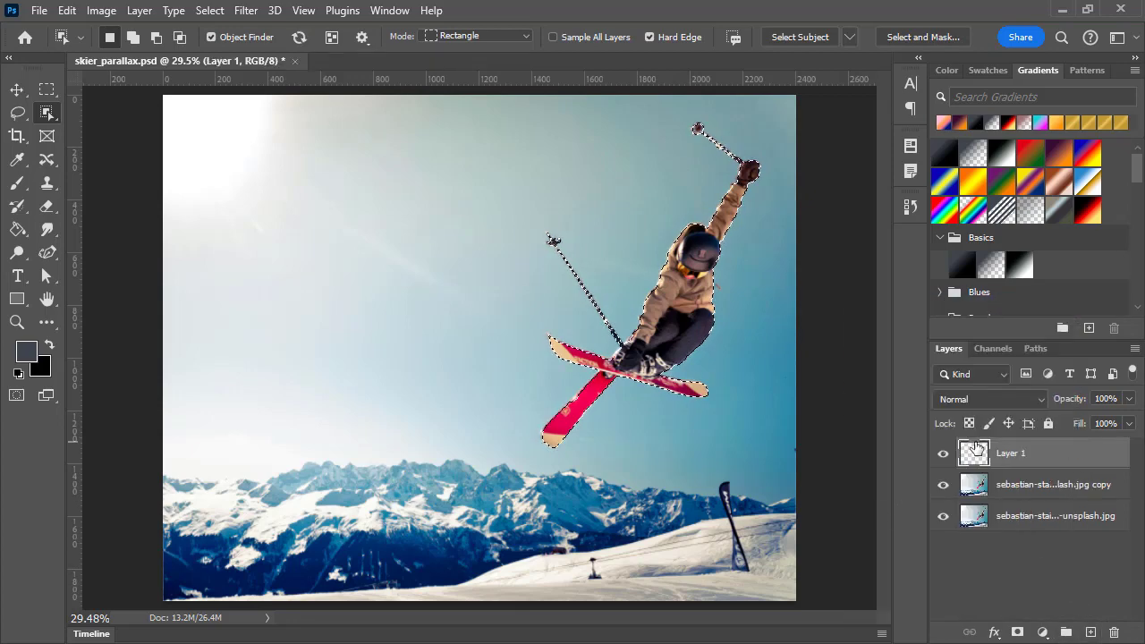
key("ctrl+v")
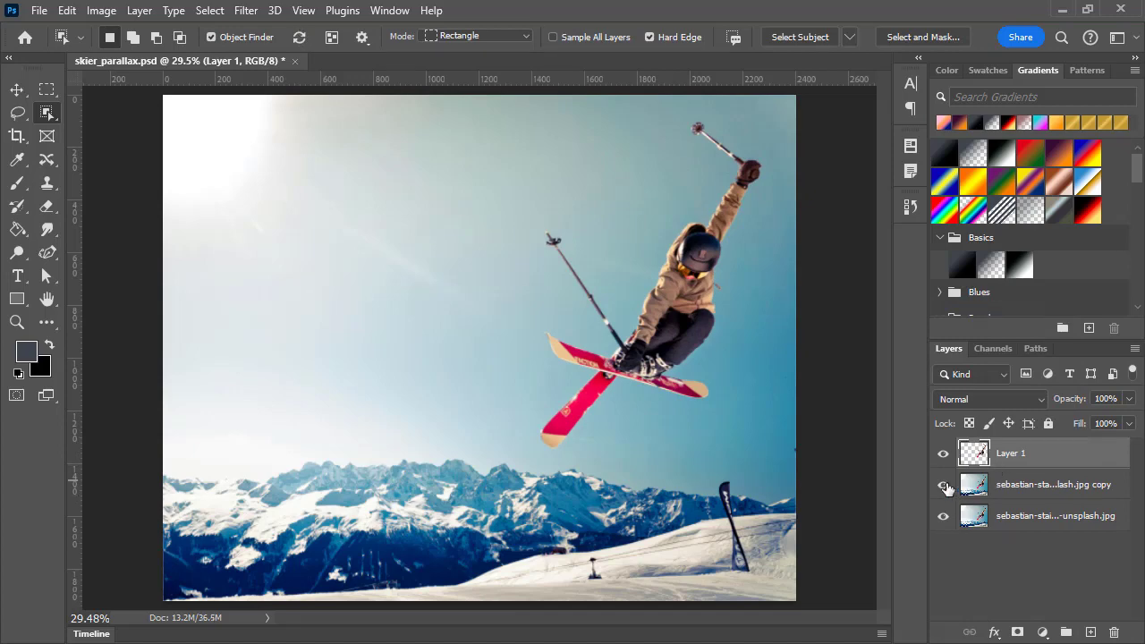
Hide the skier cut-out and original photo layers, leaving only the duplicated photo layer visible and active
left_click_drag(944, 484, 944, 539)
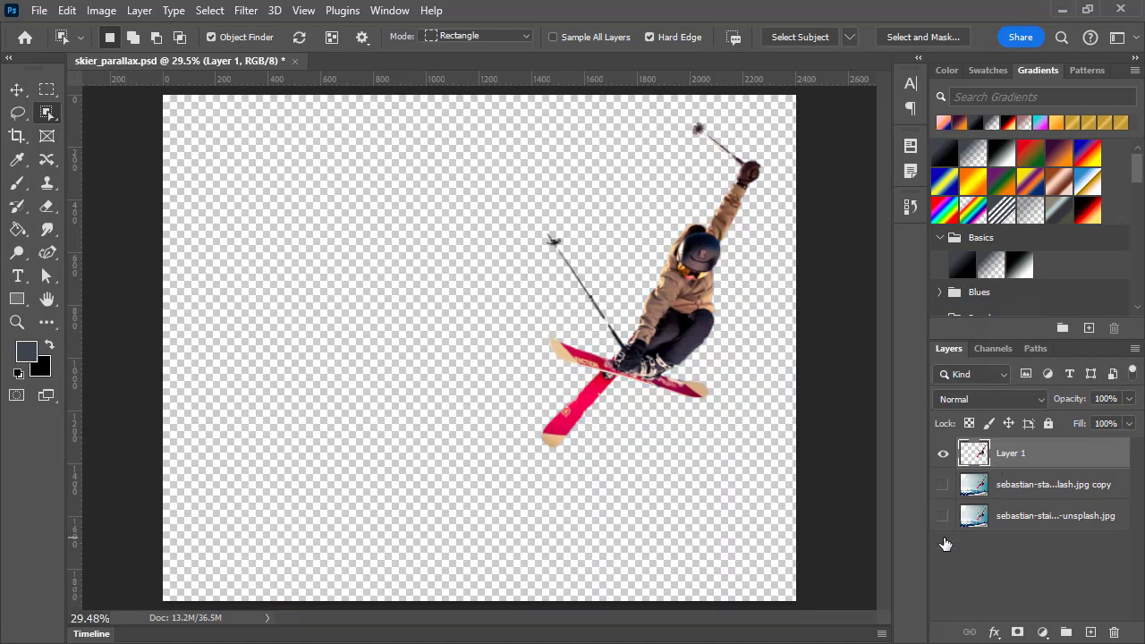
left_click(944, 484)
left_click(942, 454)
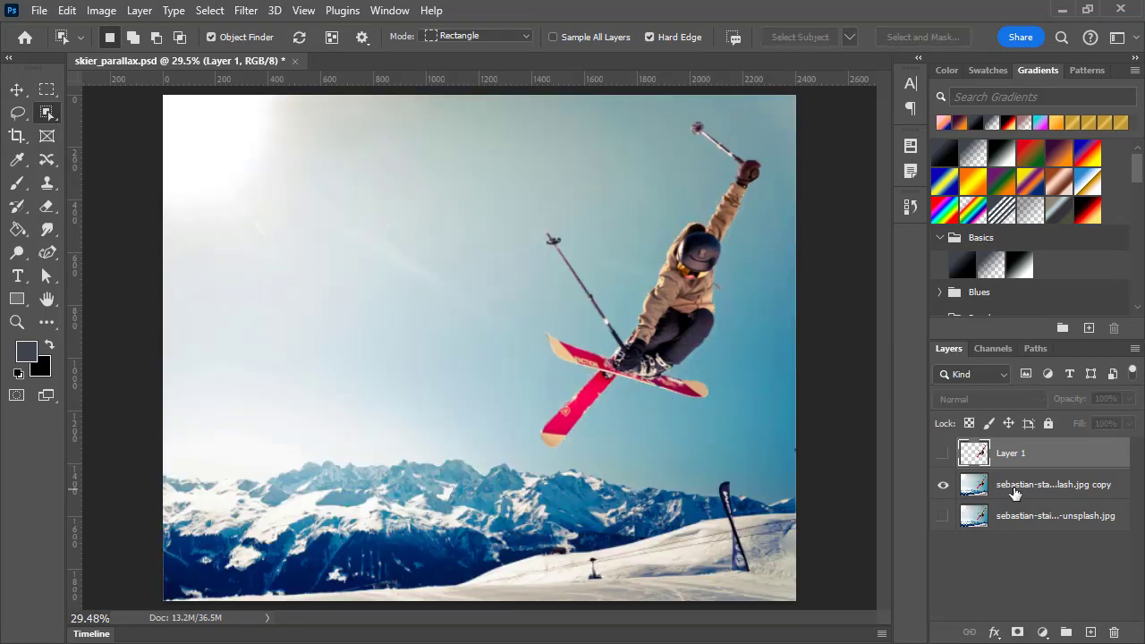
left_click(1013, 484)
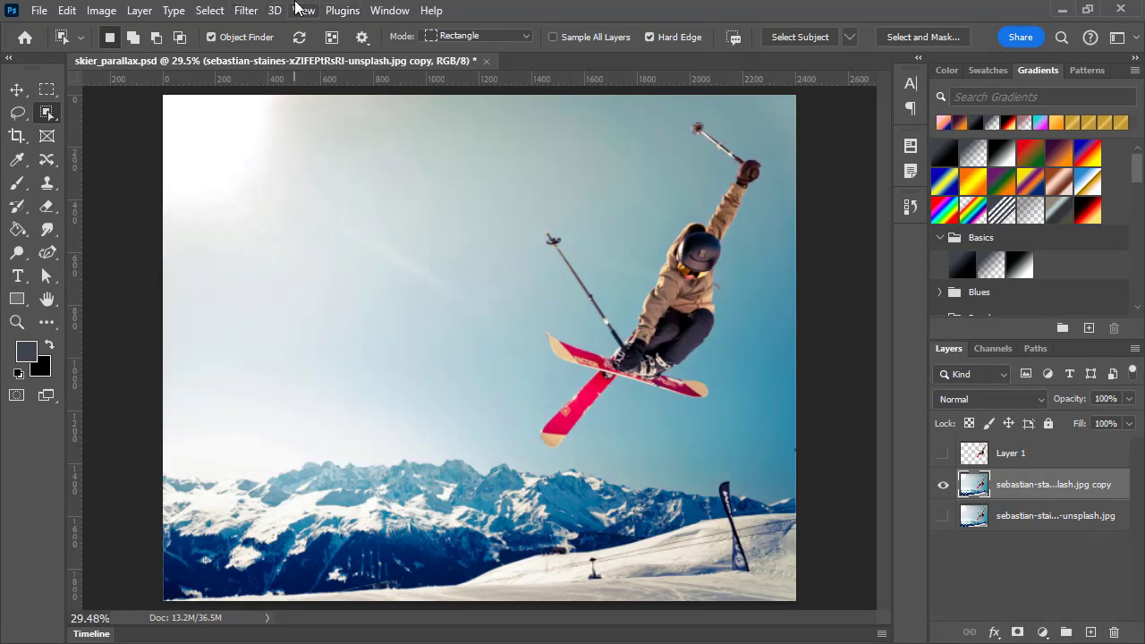
Restore the skier-shaped selection and delete the skier from the duplicated photo layer
left_click(219, 11)
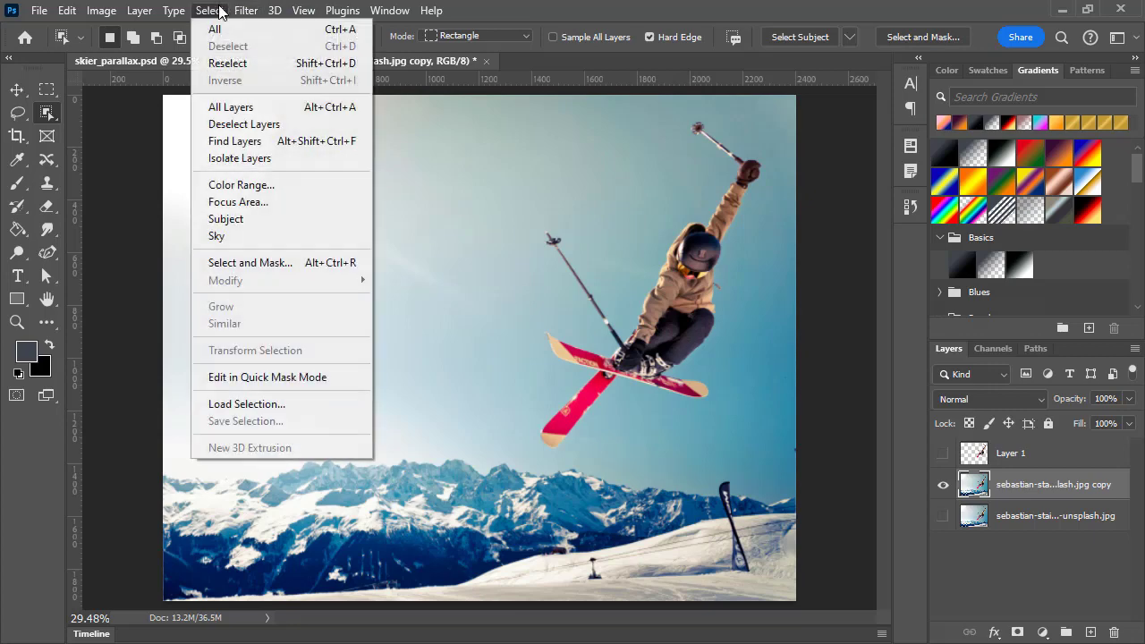
left_click(228, 64)
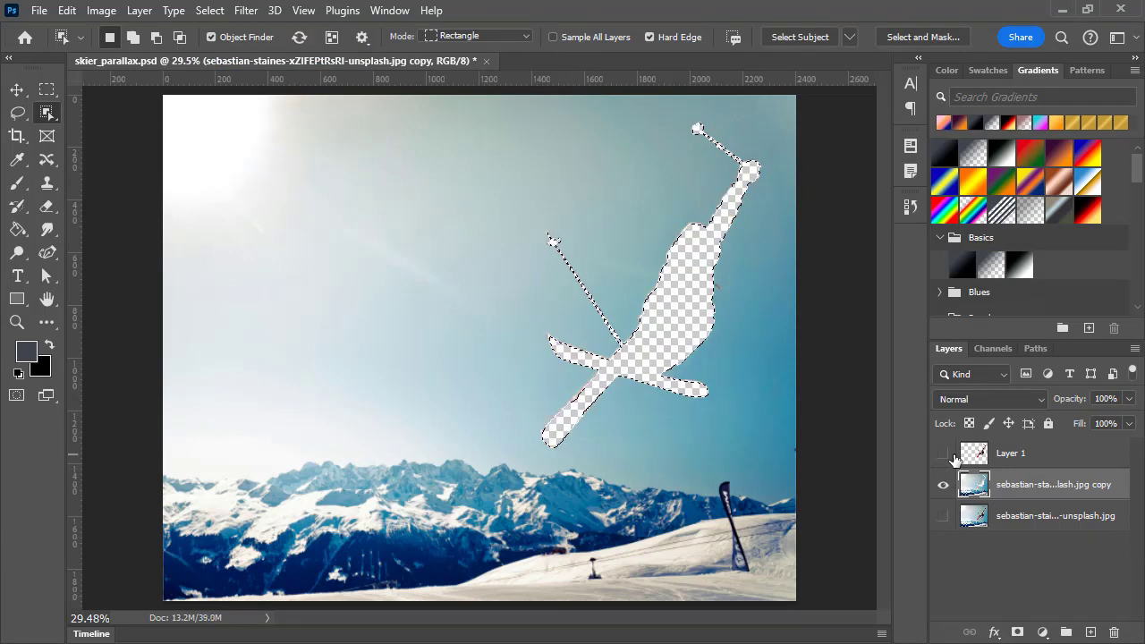
key("Delete")
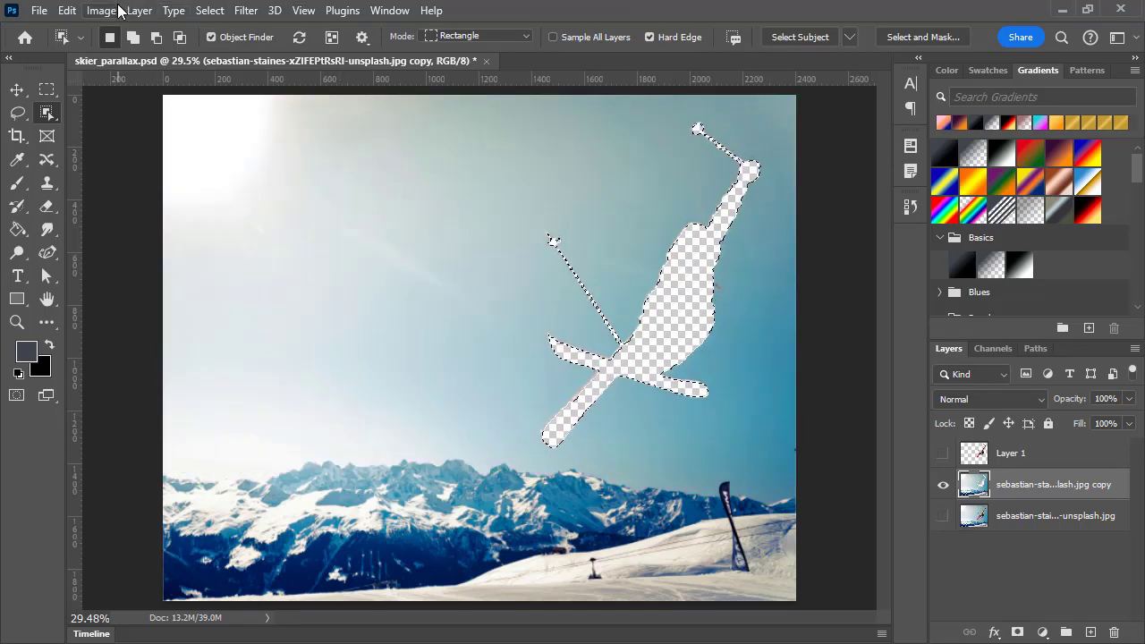
Expand the skier-shaped selection by 20 pixels
left_click(215, 12)
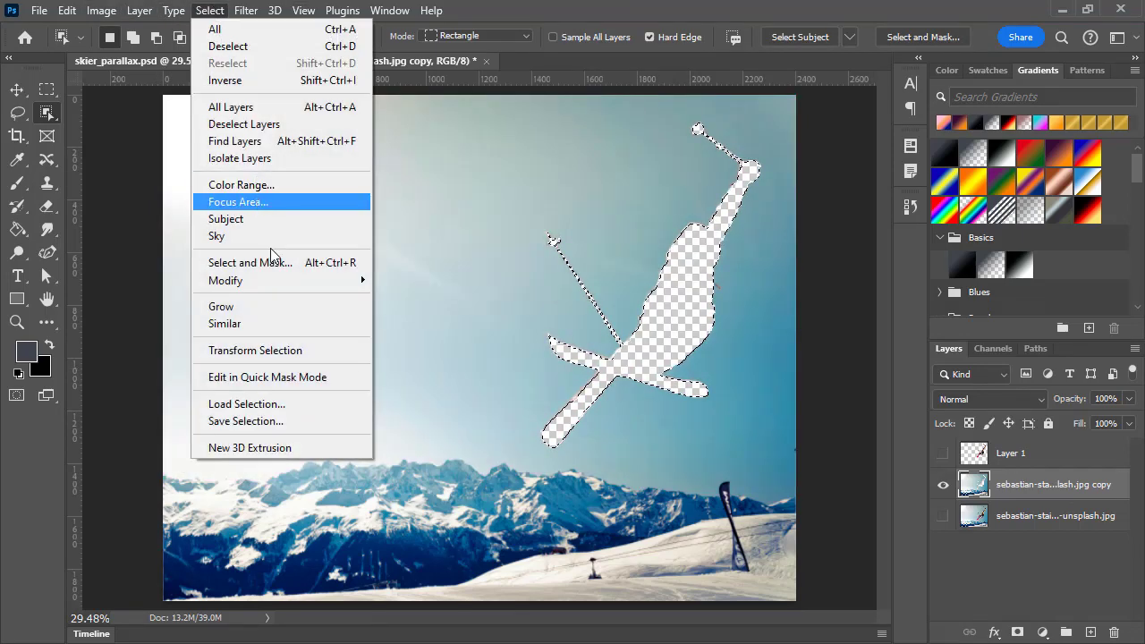
mouse_move(337, 280)
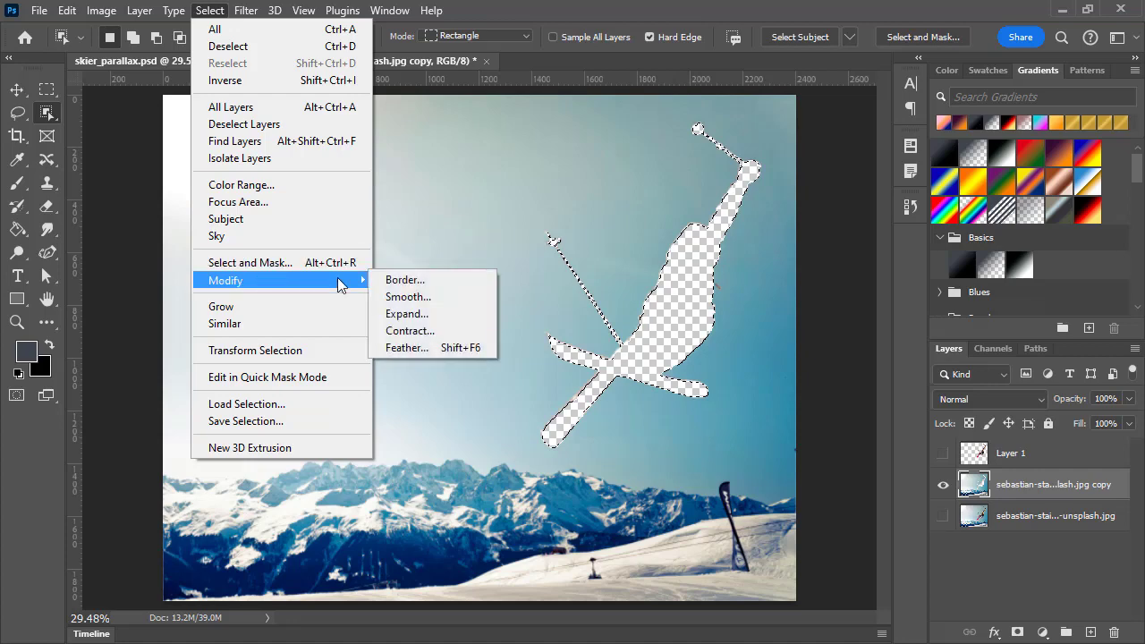
left_click(423, 313)
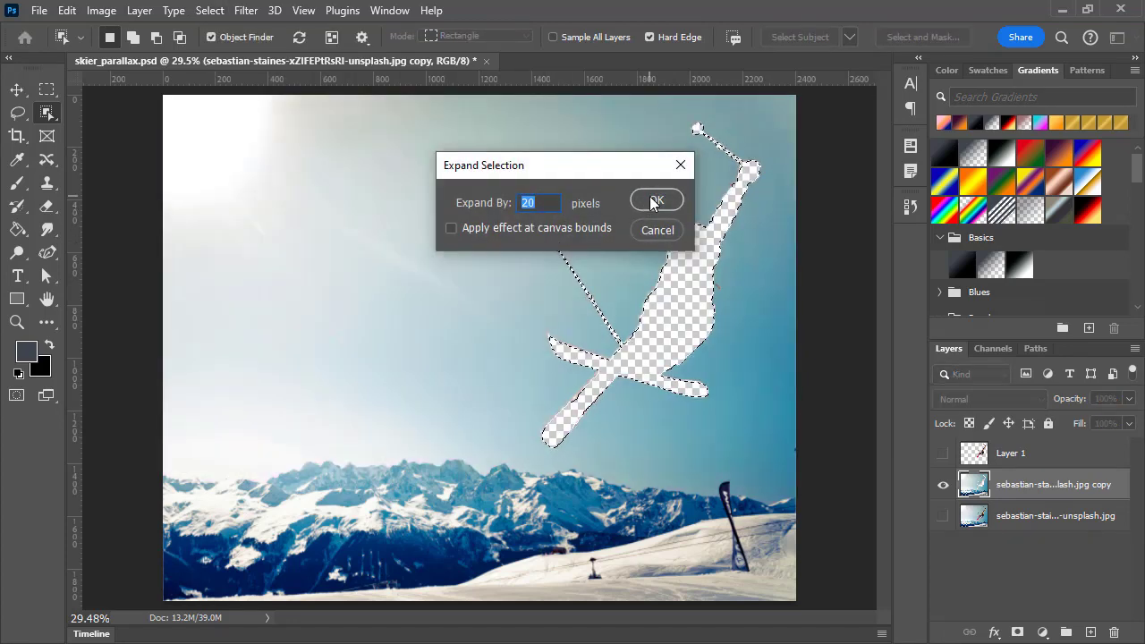
left_click(653, 200)
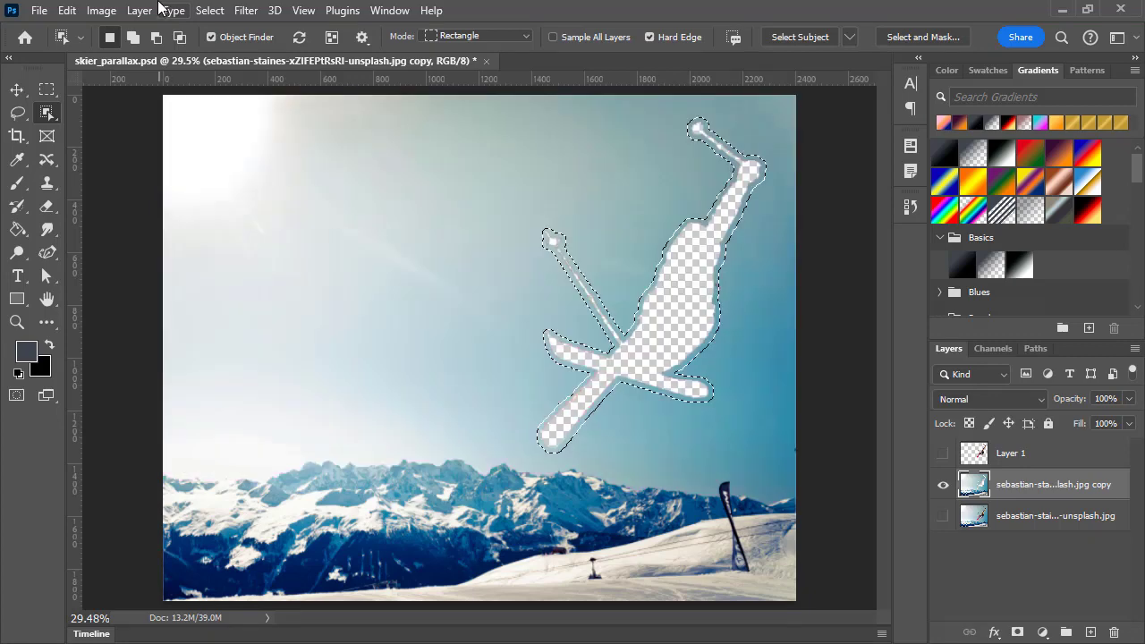
Feather the expanded skier-shaped selection with a radius of 10 pixels
left_click(210, 10)
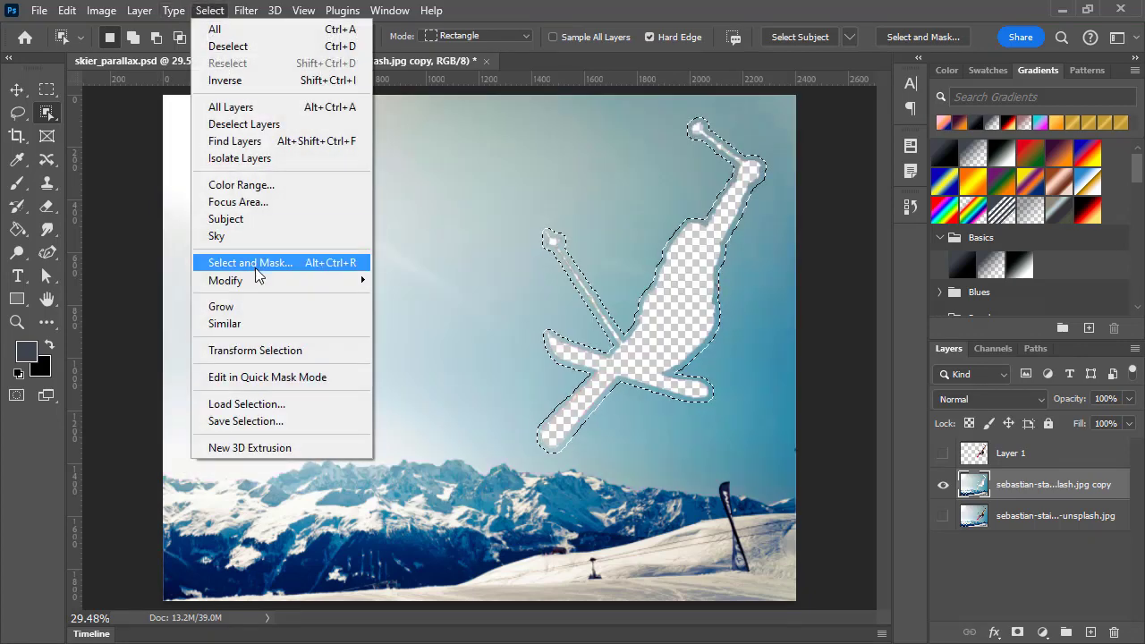
mouse_move(260, 277)
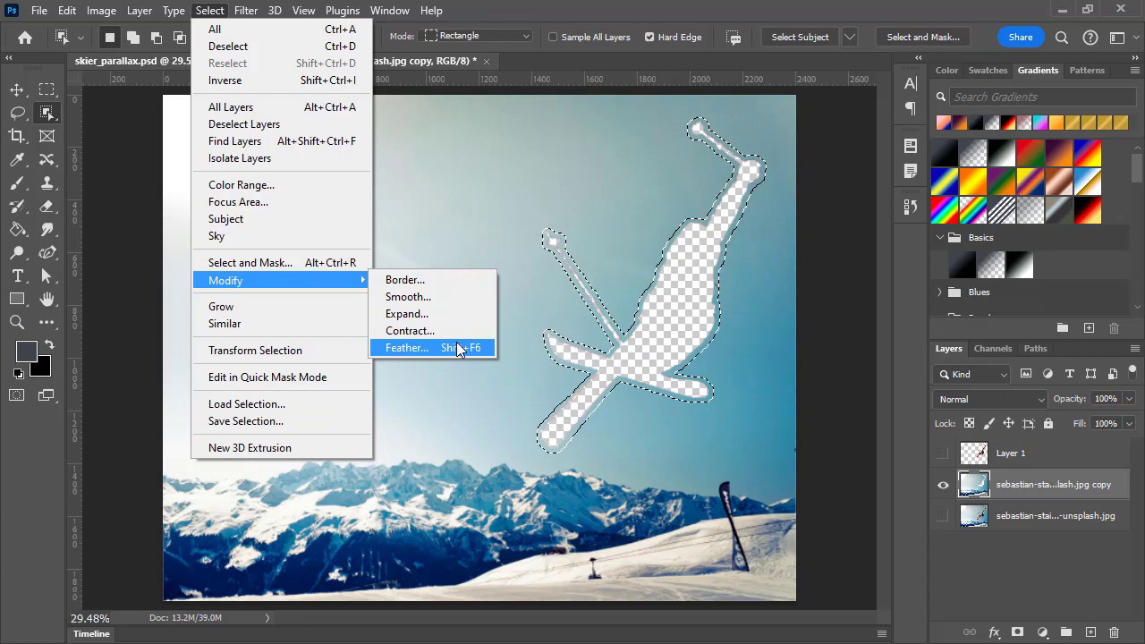
left_click(459, 348)
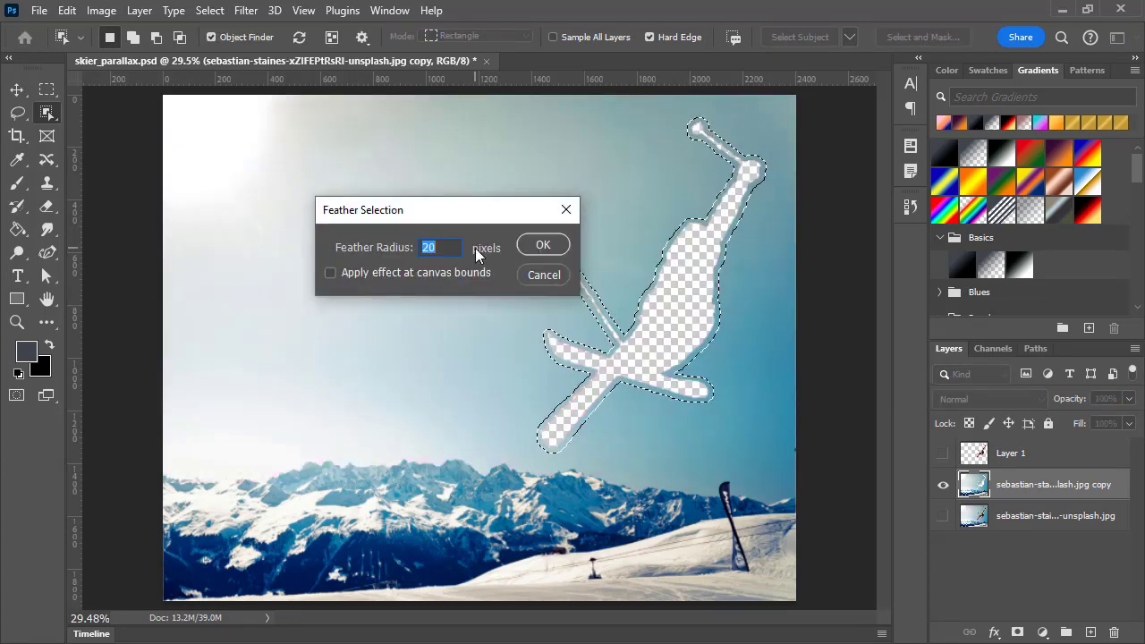
type("10")
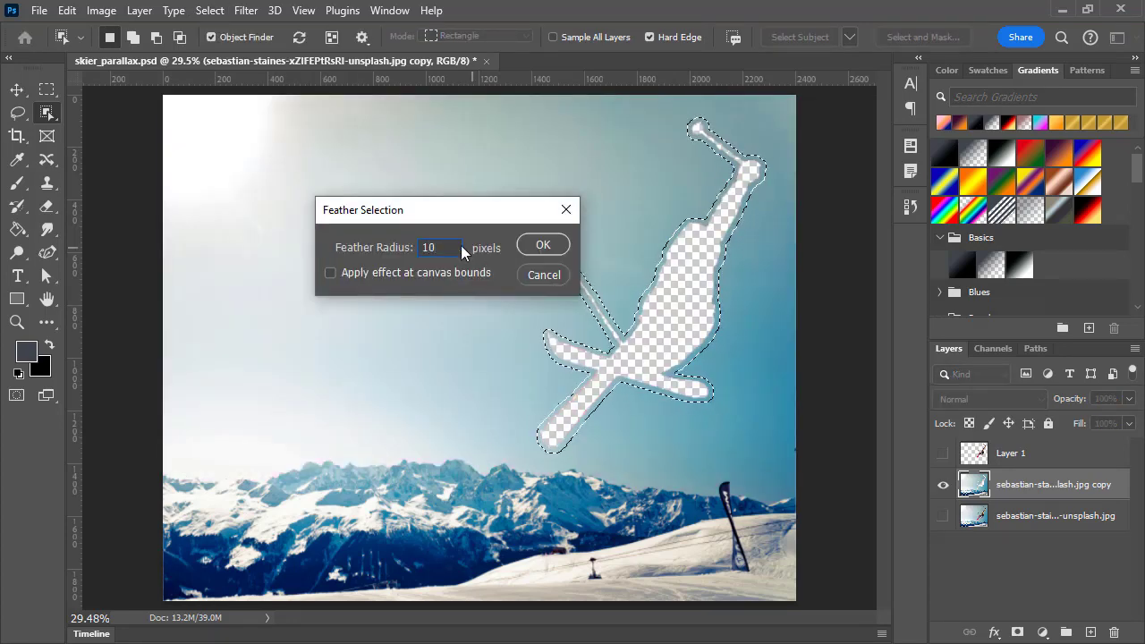
left_click(542, 244)
key("q")
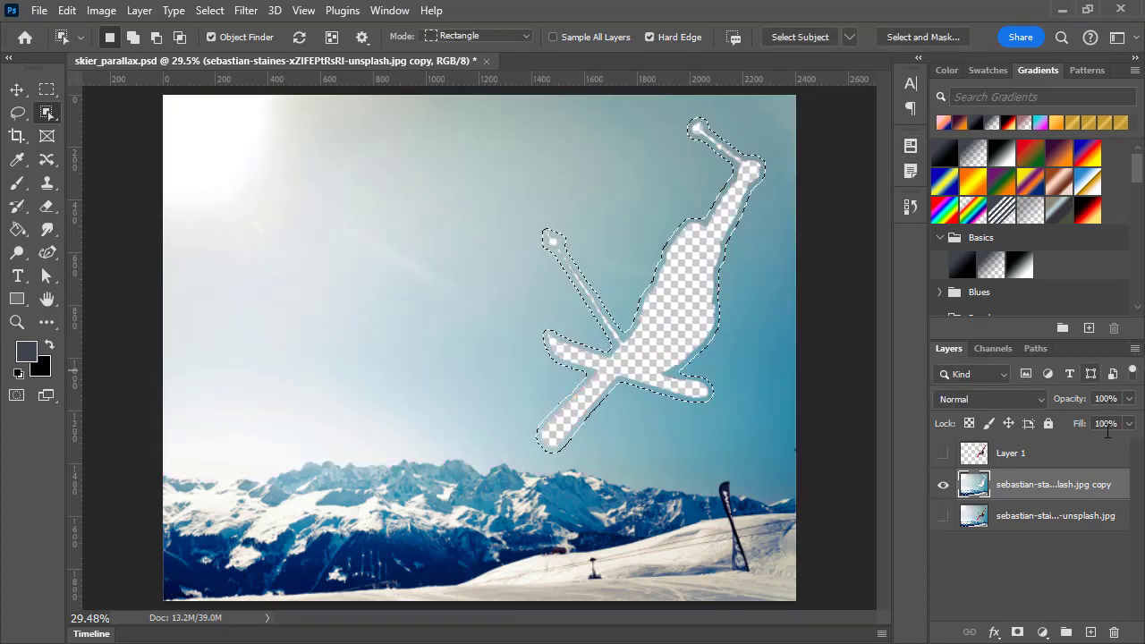
Fill the skier-shaped gap in the sky using Generative Fill with an empty prompt
left_click(73, 11)
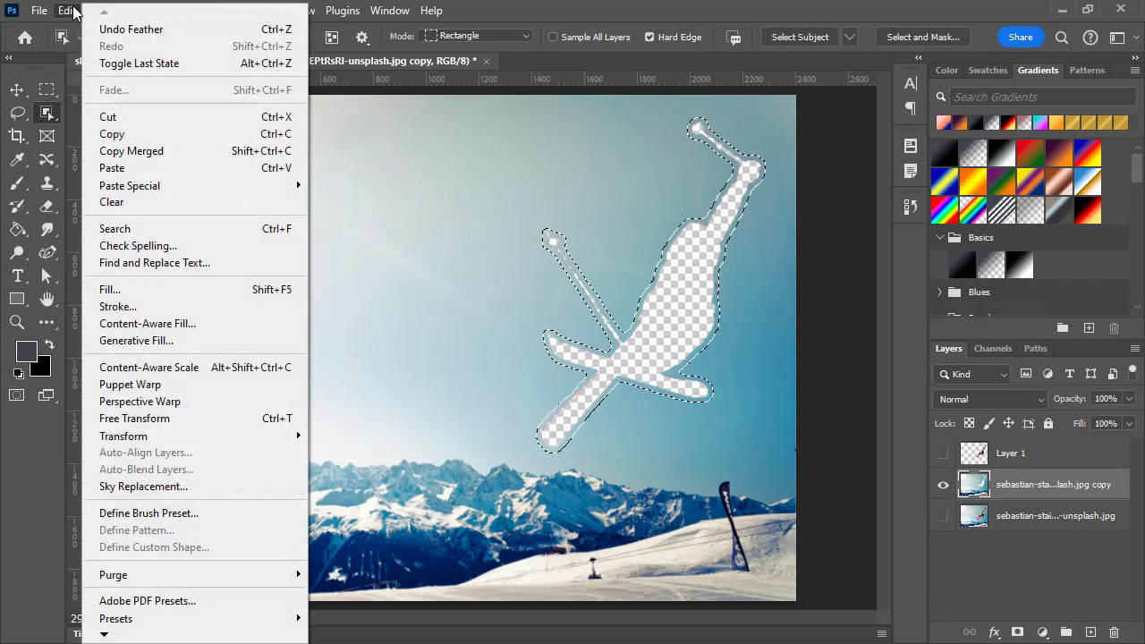
left_click(182, 341)
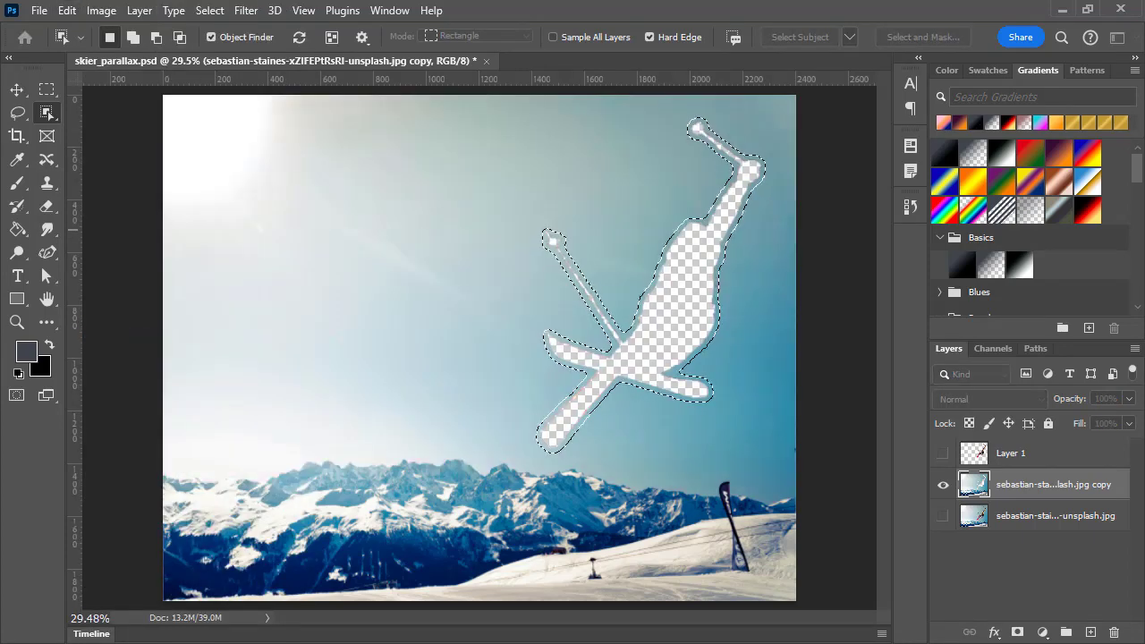
left_click_drag(648, 141, 564, 140)
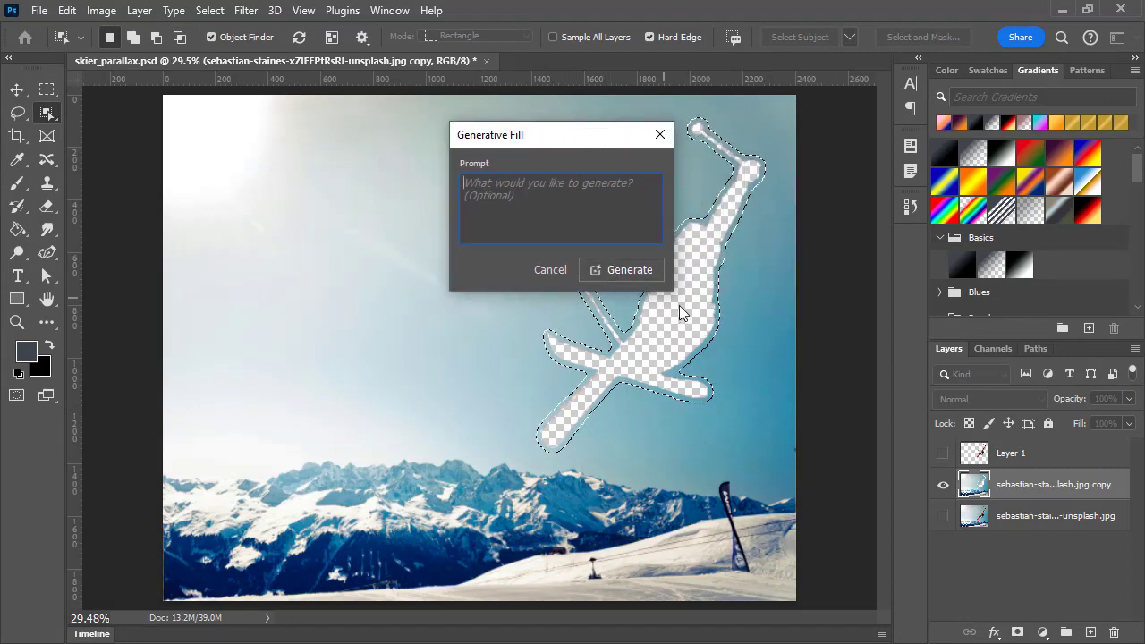
left_click(630, 269)
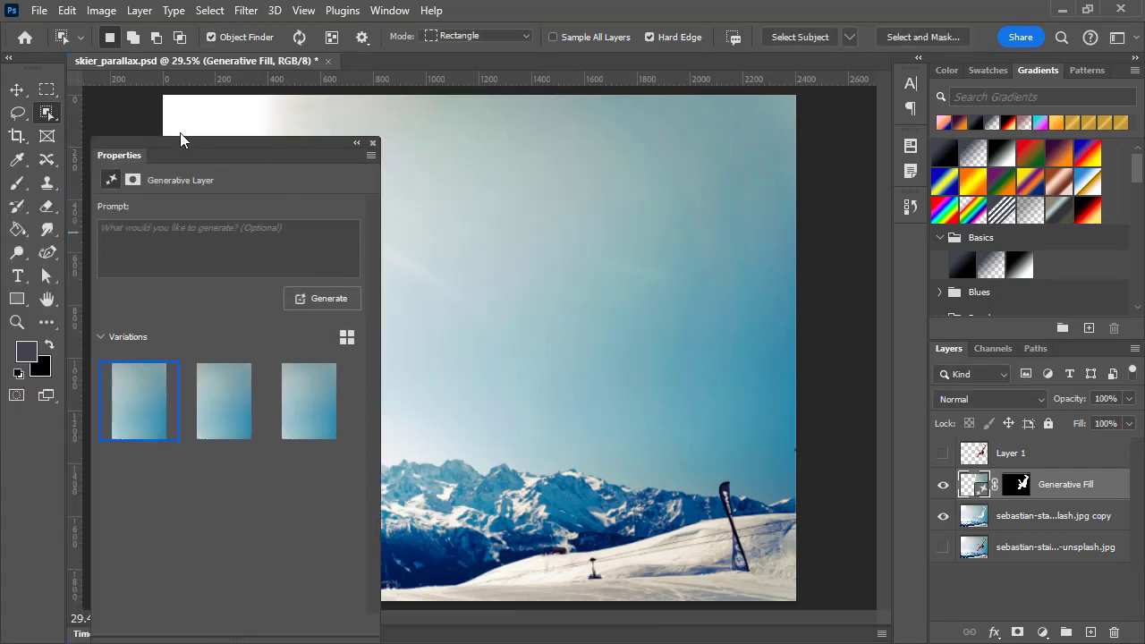
Compare the generated sky variations, keep the second one, and check the background with and without the fill
left_click_drag(180, 135, 366, 54)
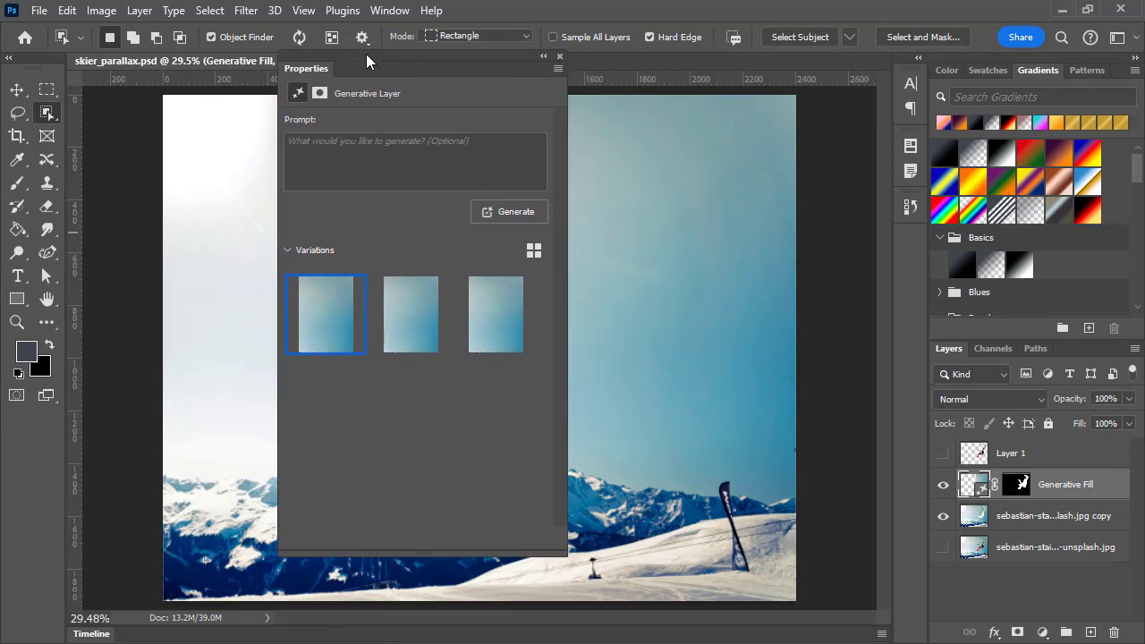
left_click(391, 322)
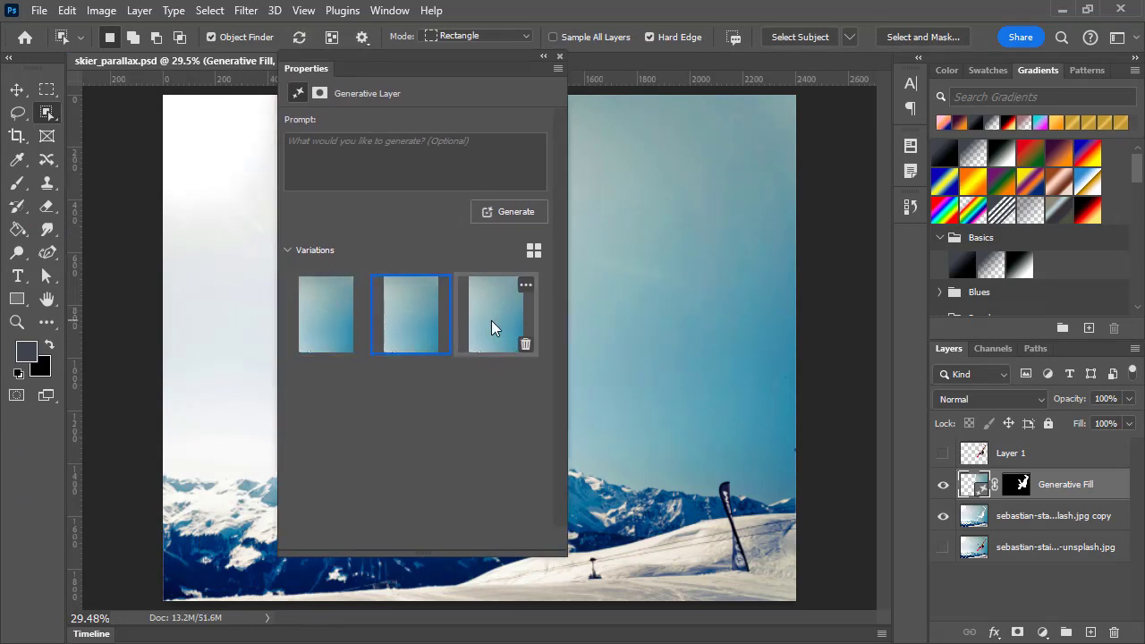
left_click(491, 327)
left_click(395, 313)
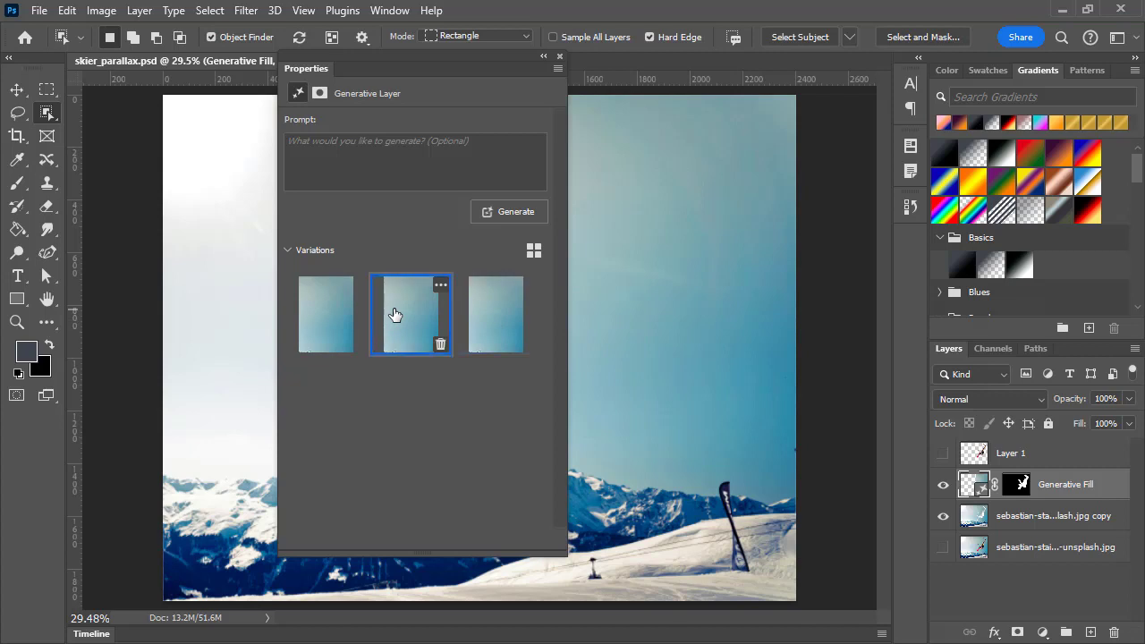
left_click(560, 56)
left_click(945, 486)
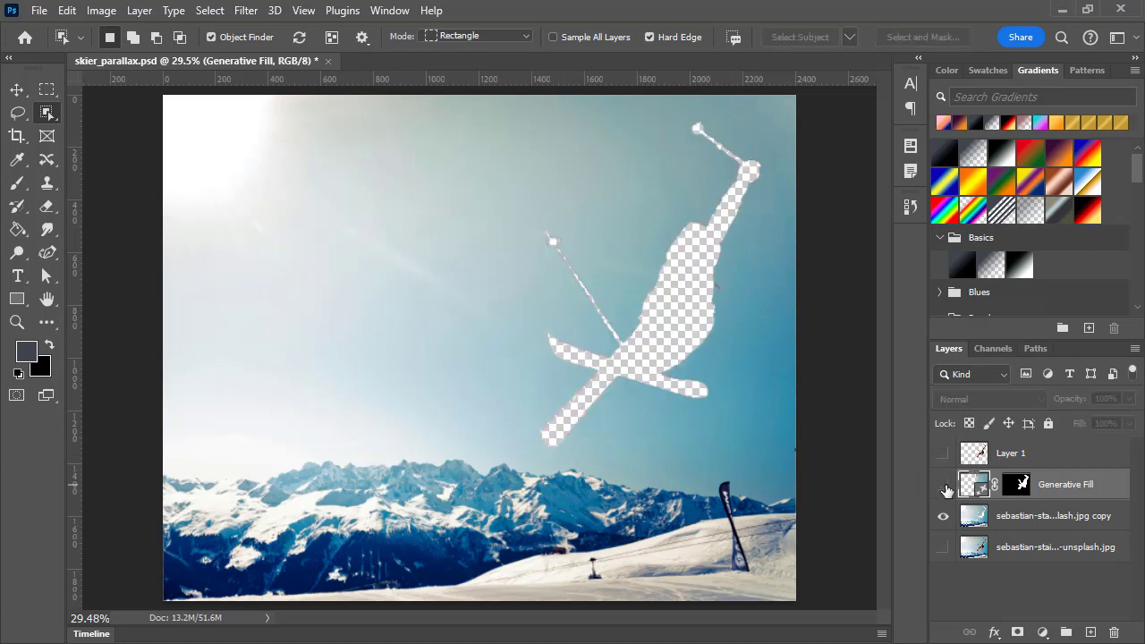
left_click(945, 487)
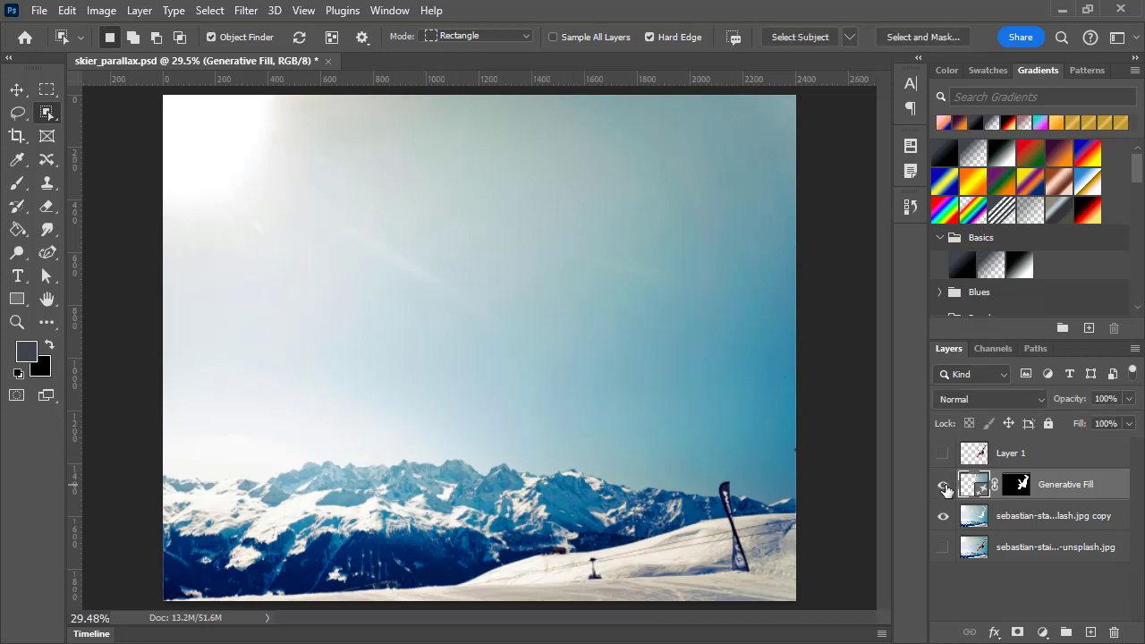
Merge the Generative Fill layer with the duplicated photo layer beneath it
left_click(1022, 518, "shift")
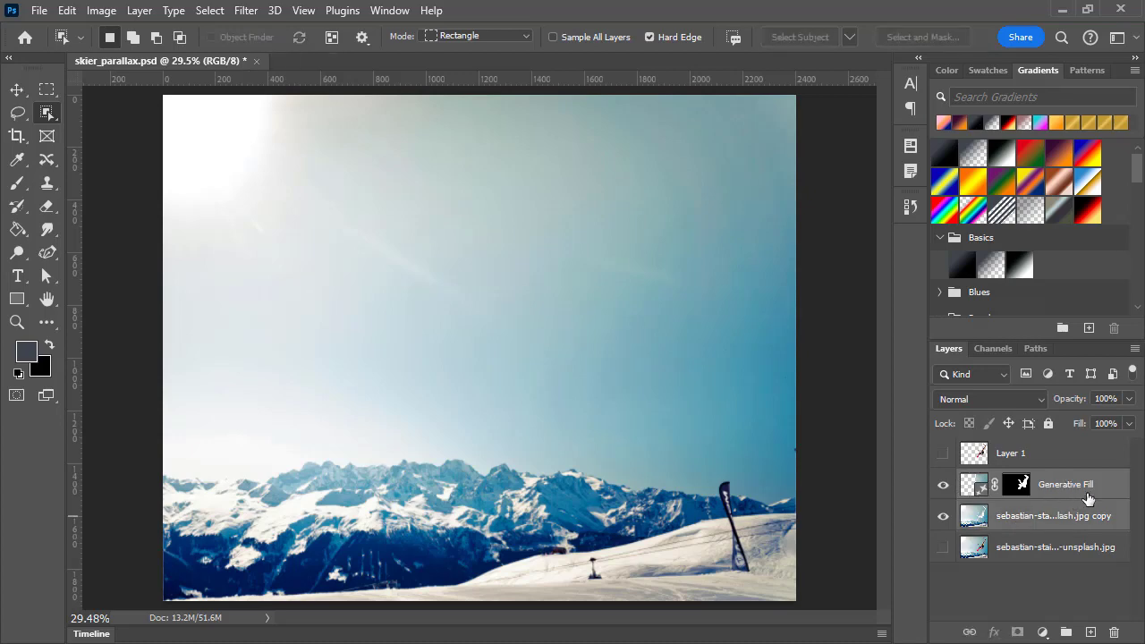
right_click(1105, 488)
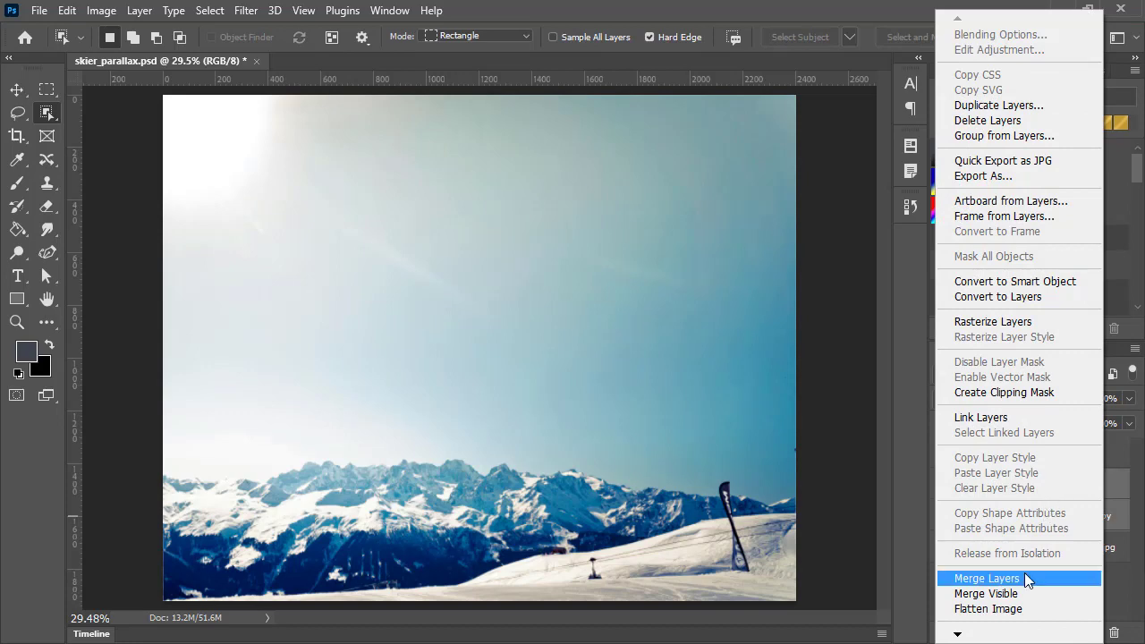
left_click(1024, 577)
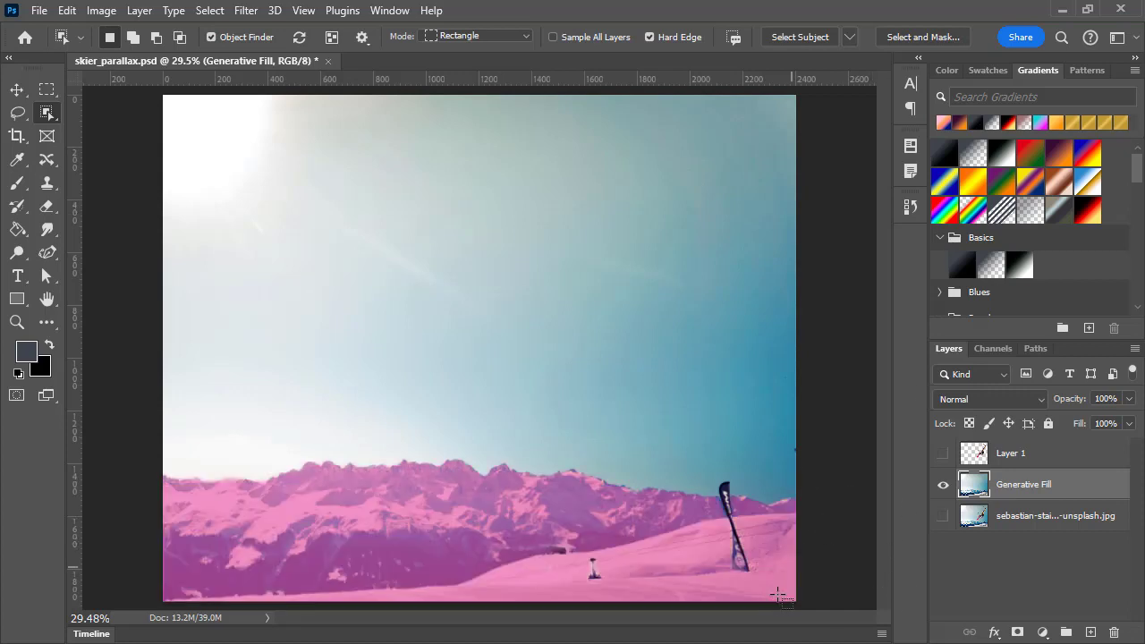
Select the foreground snow slope with the Object Selection tool and add the flag's upper part using the Quick Selection tool
left_click_drag(811, 606, 149, 471)
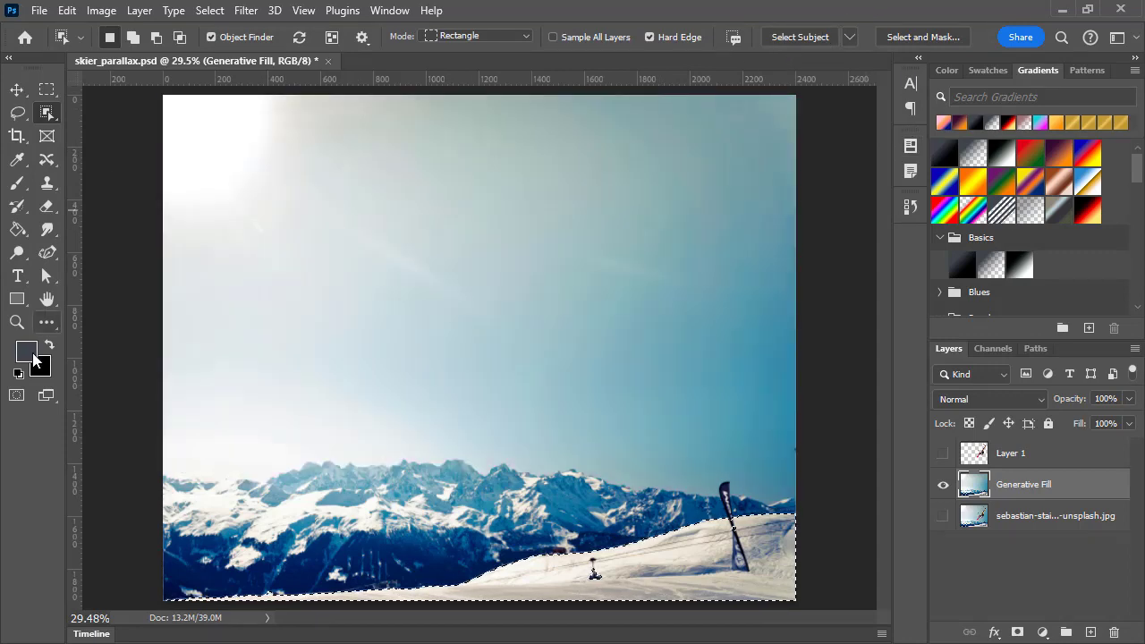
left_click(17, 322)
left_click(733, 539)
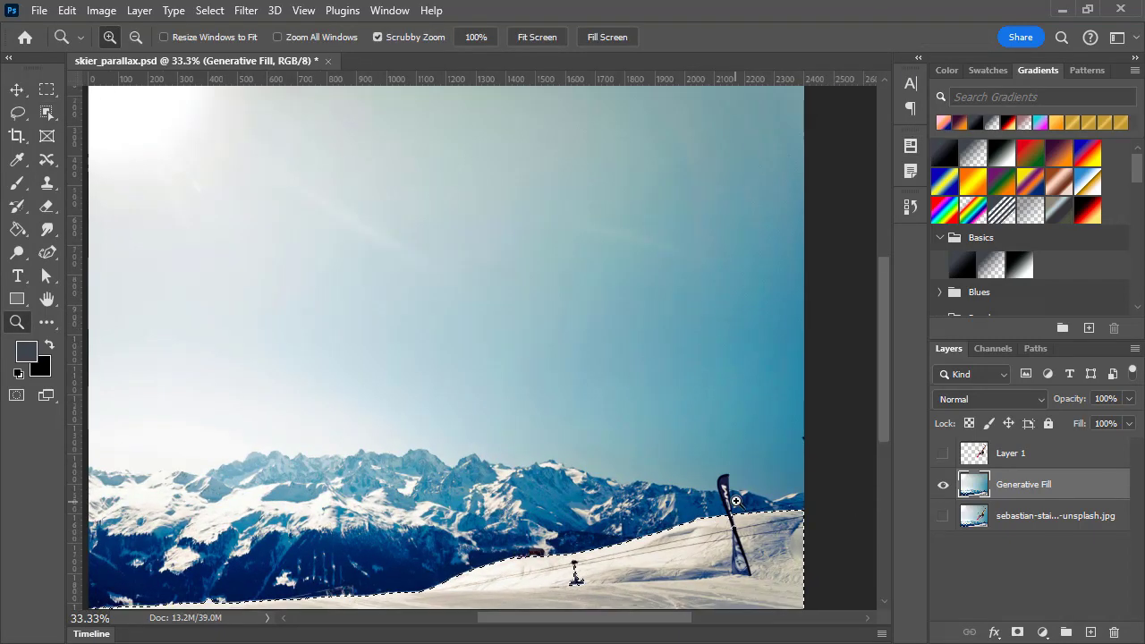
left_click(730, 487)
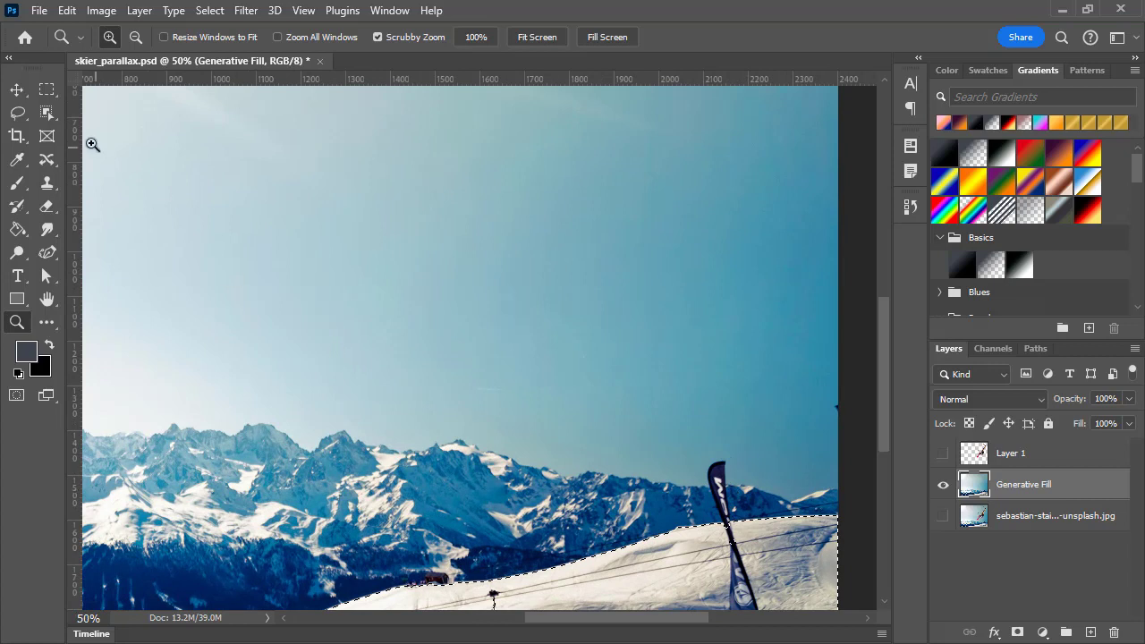
left_click(47, 110)
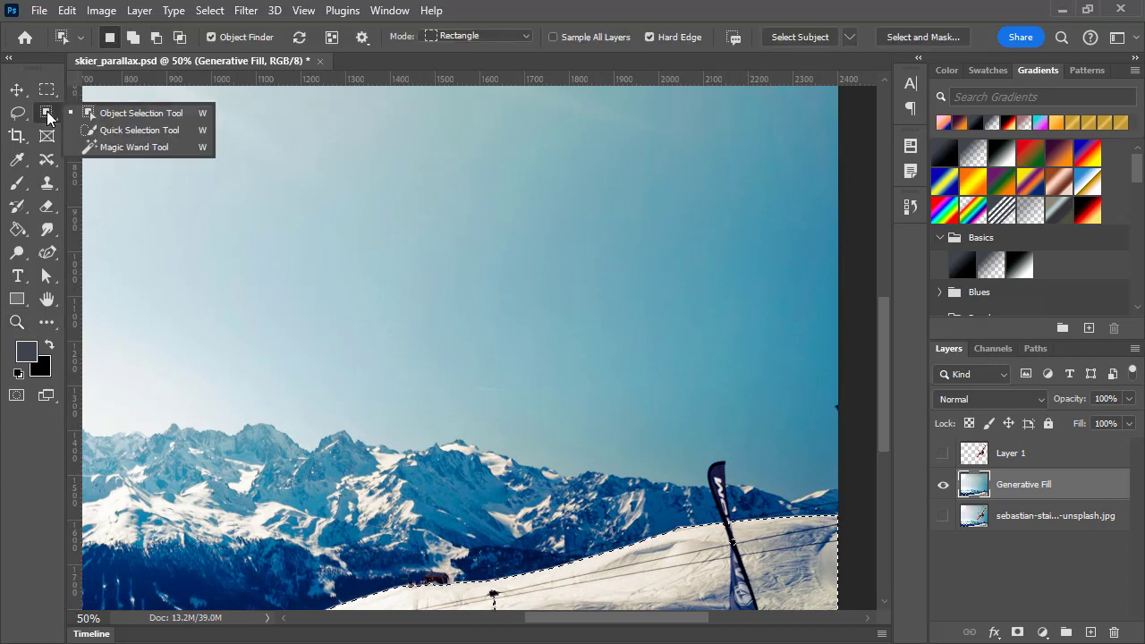
left_click(140, 131)
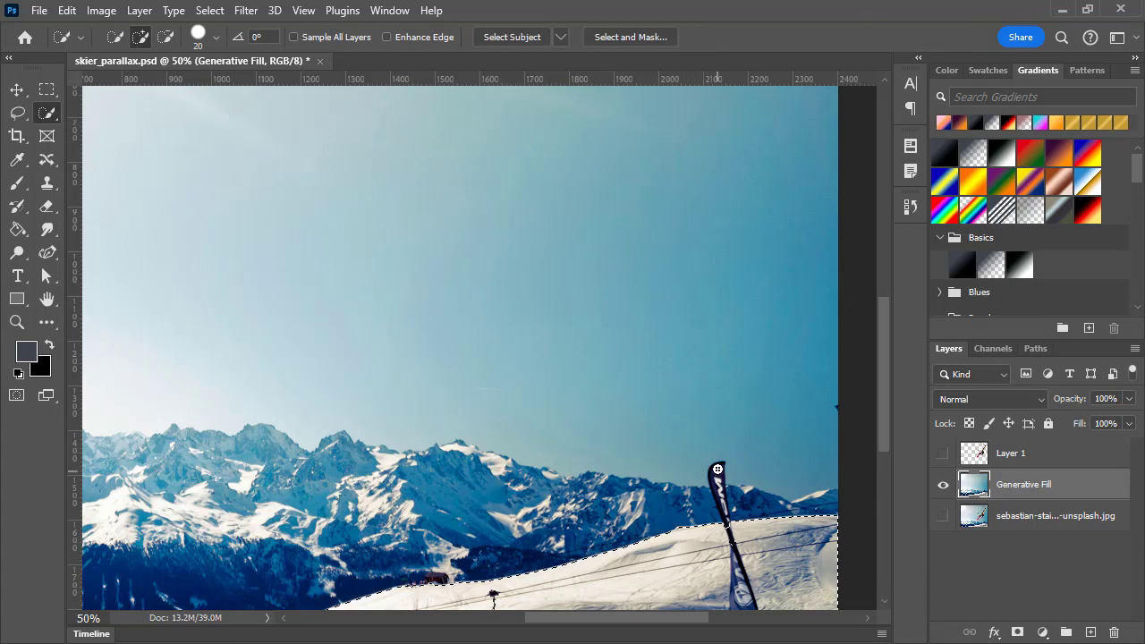
mouse_move(717, 482)
left_mouse_down()
mouse_move(732, 524)
mouse_move(746, 528)
left_mouse_up()
In Quick Mask mode, paint white with a 50-pixel brush over the masked gap in the middle of the flagpole
left_click(16, 394)
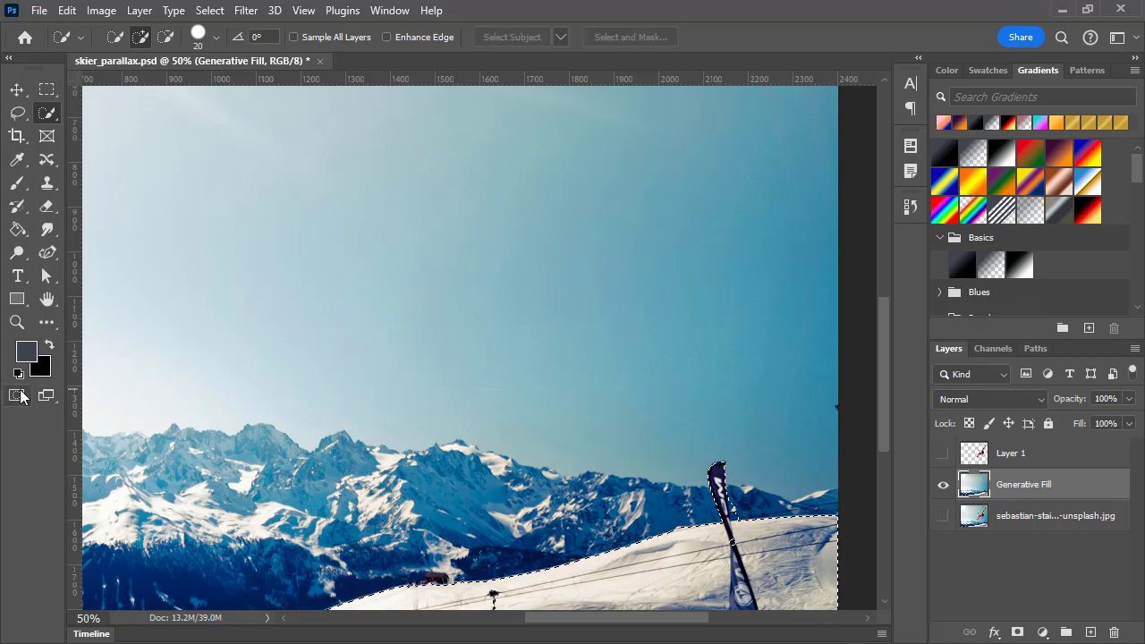
left_click(16, 186)
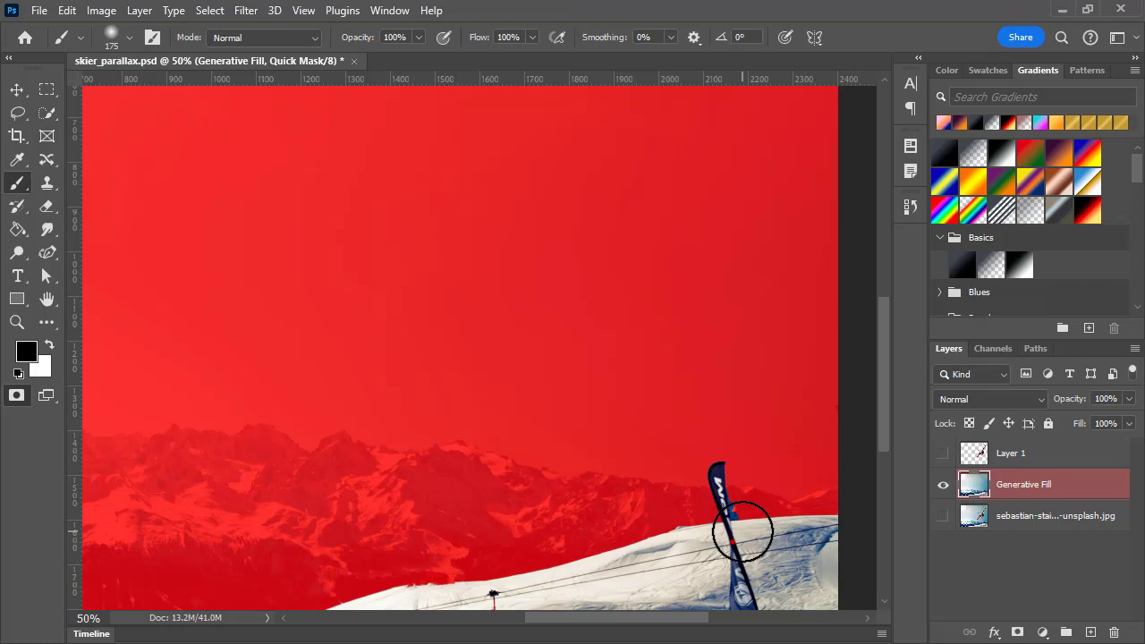
key("ctrl+plus")
key("ctrl+plus")
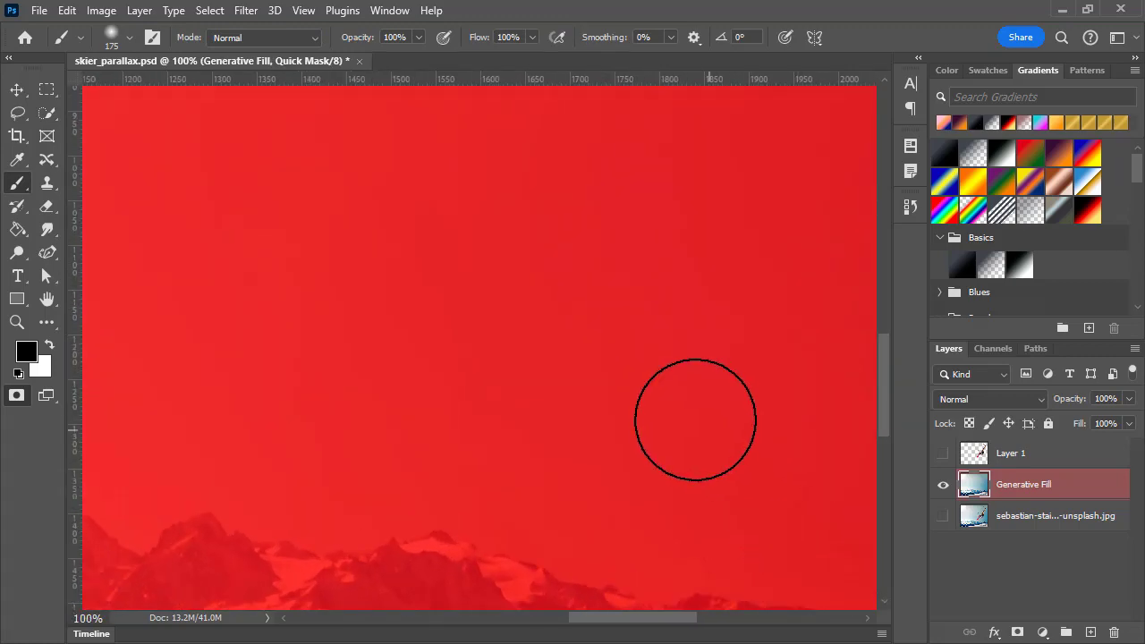
left_click_drag(646, 459, 236, 128)
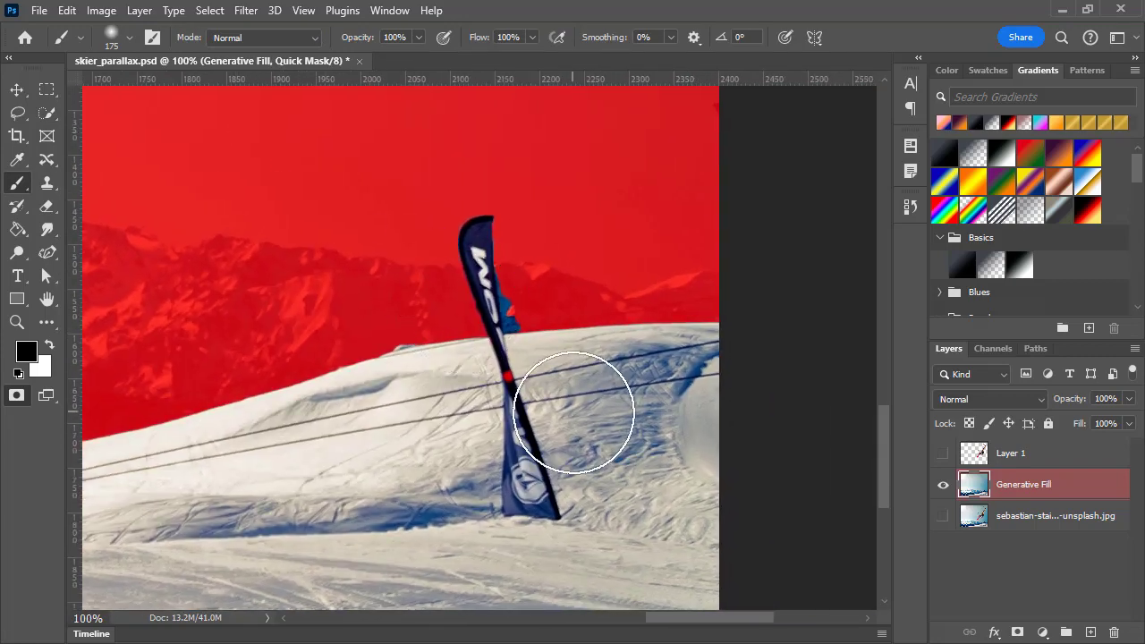
key("bracketleft")
key("bracketleft")
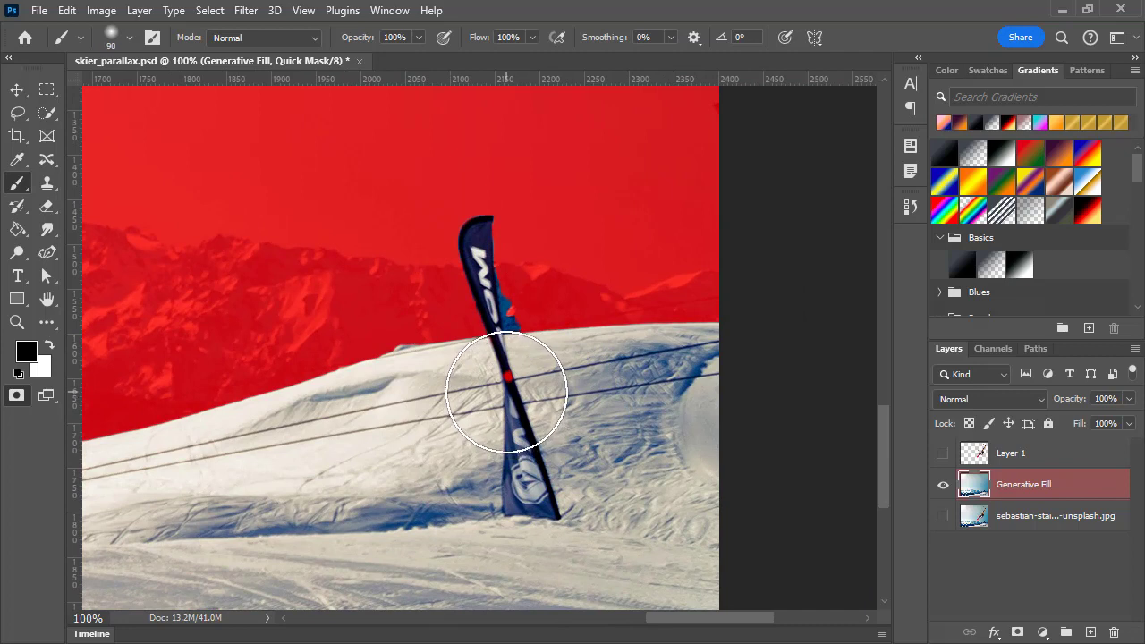
key("bracketleft")
key("bracketleft")
key("bracketleft")
key("bracketleft")
key("bracketleft")
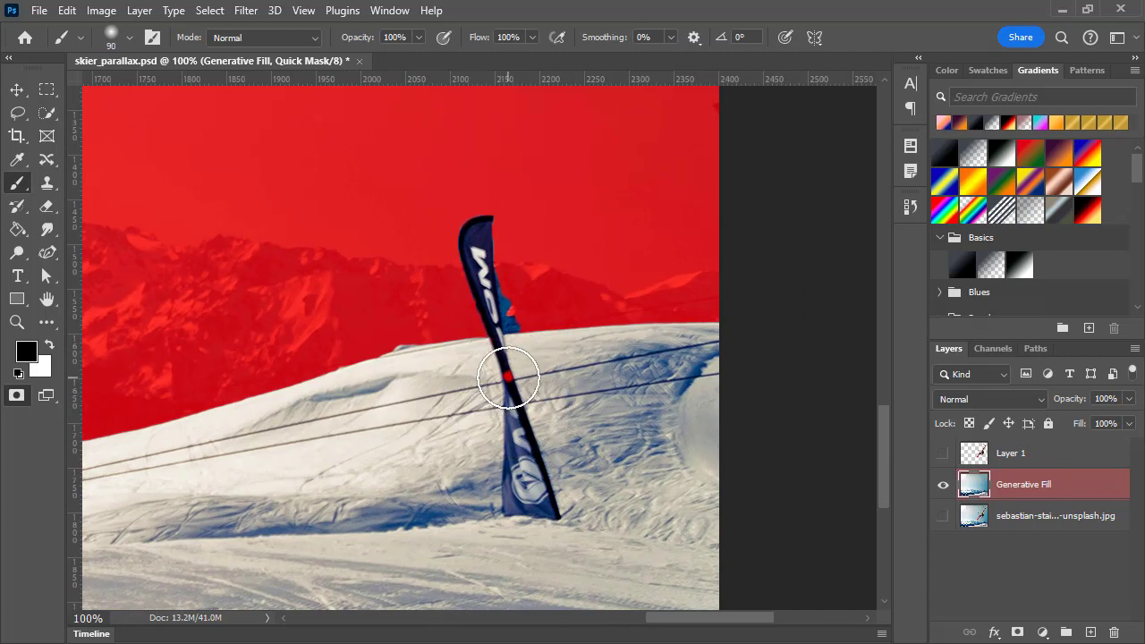
left_click(49, 345)
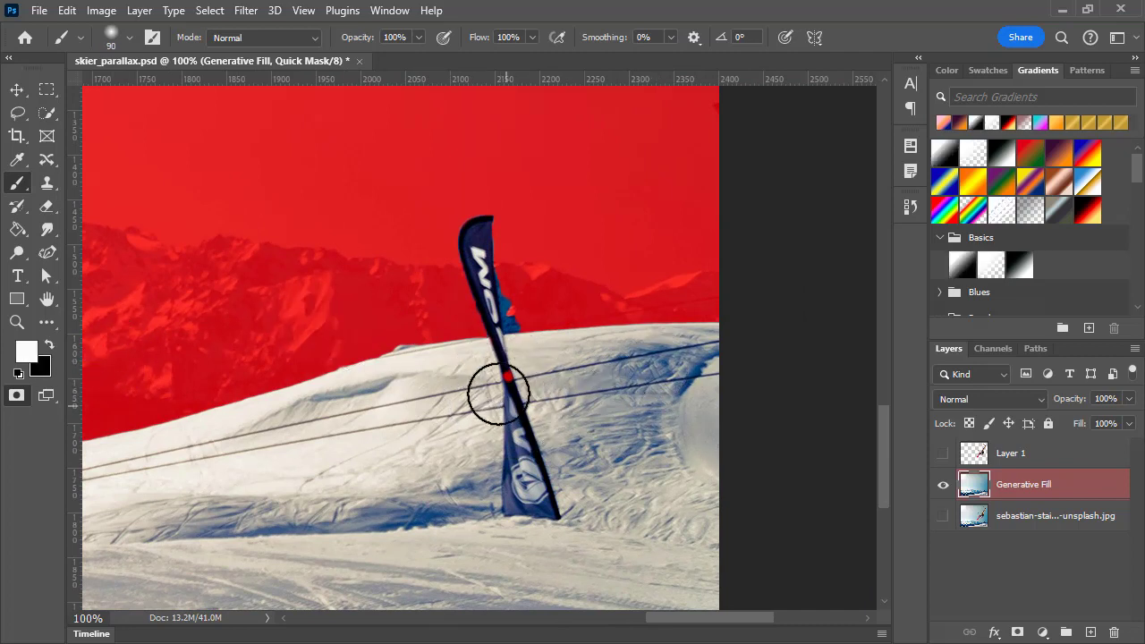
key("bracketleft")
key("bracketleft")
key("bracketleft")
key("bracketleft")
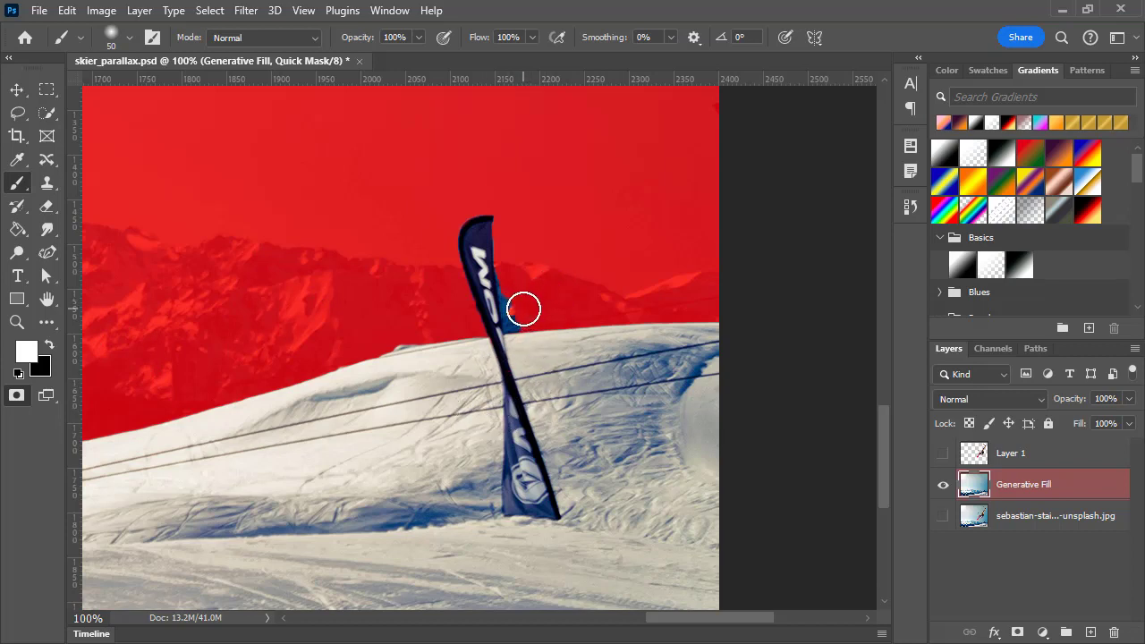
Paint black with a 25-pixel brush over the excess selected mountain area beside the flag to mask it out
key("x")
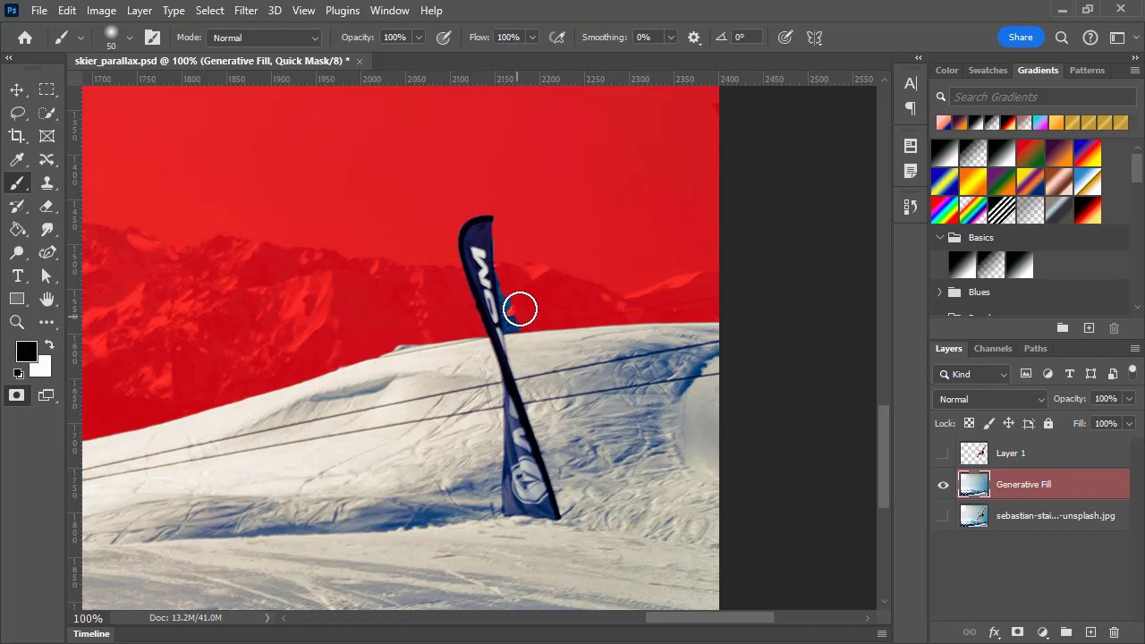
key("bracketleft")
key("bracketleft")
key("bracketleft")
left_click_drag(516, 323, 506, 268)
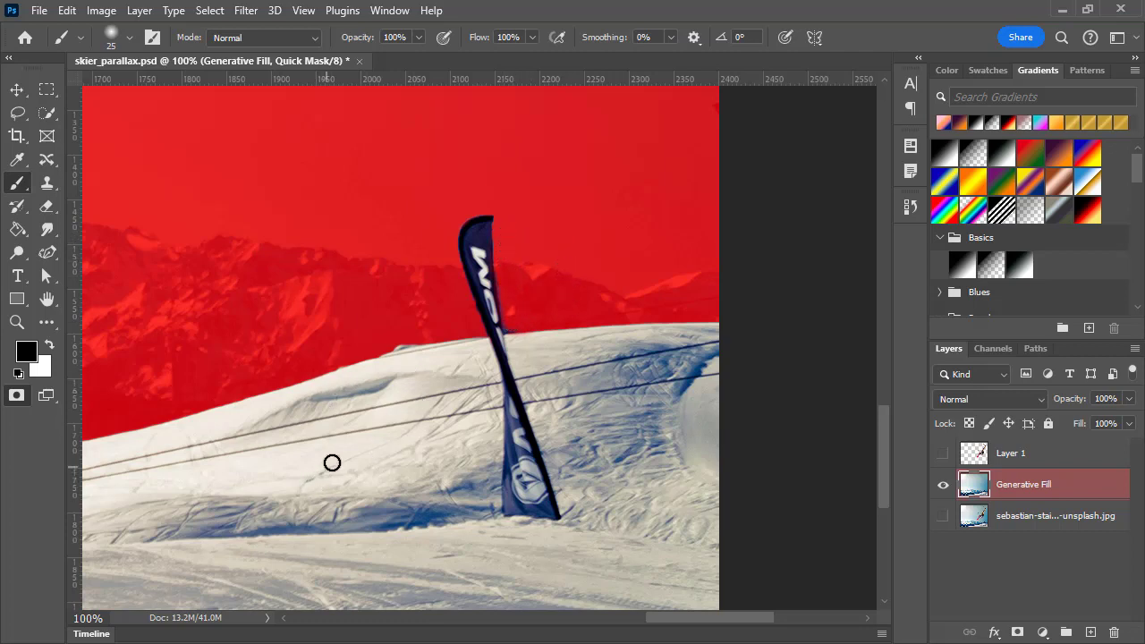
Paint white over the lift tower on the slope to include it, and leave Quick Mask mode
left_click_drag(366, 433, 837, 331)
left_click_drag(429, 363, 826, 342)
left_click_drag(399, 283, 161, 383)
mouse_move(739, 397)
left_mouse_down()
mouse_move(0, 432)
mouse_move(355, 394)
left_mouse_up()
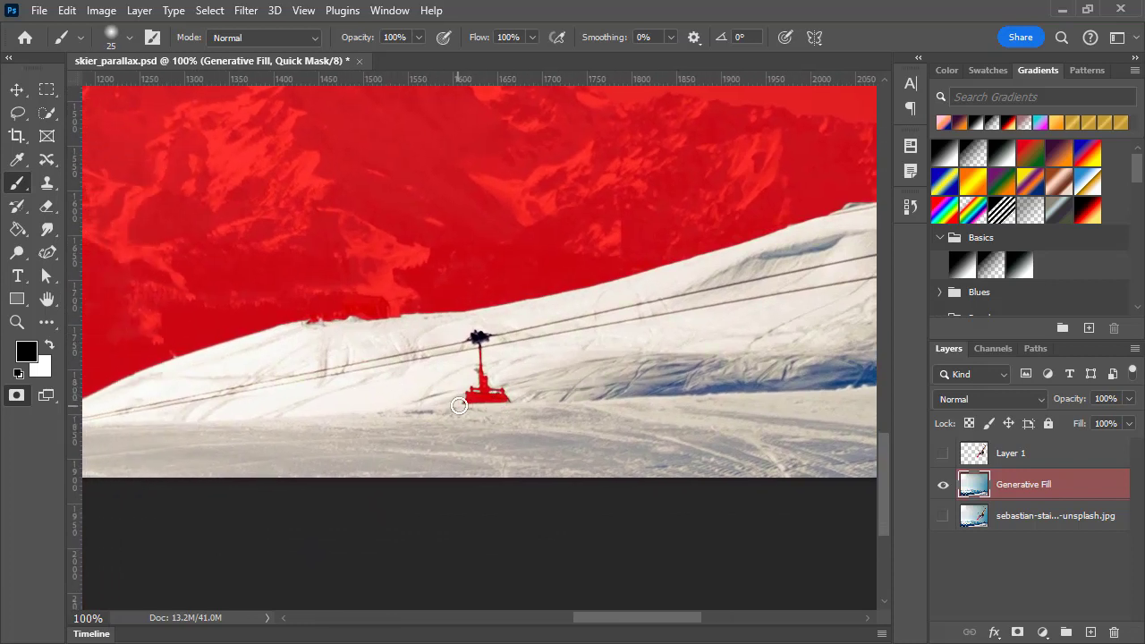
key("x")
left_click_drag(470, 401, 406, 406)
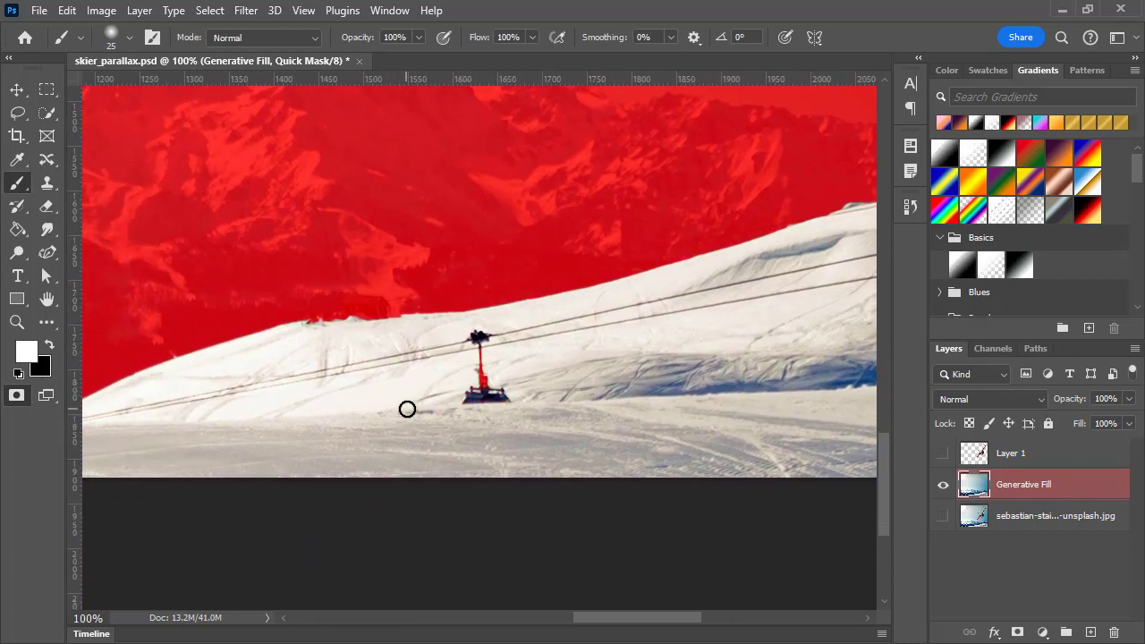
mouse_move(479, 370)
left_mouse_down()
mouse_move(478, 337)
mouse_move(472, 354)
left_mouse_up()
double_click(49, 301)
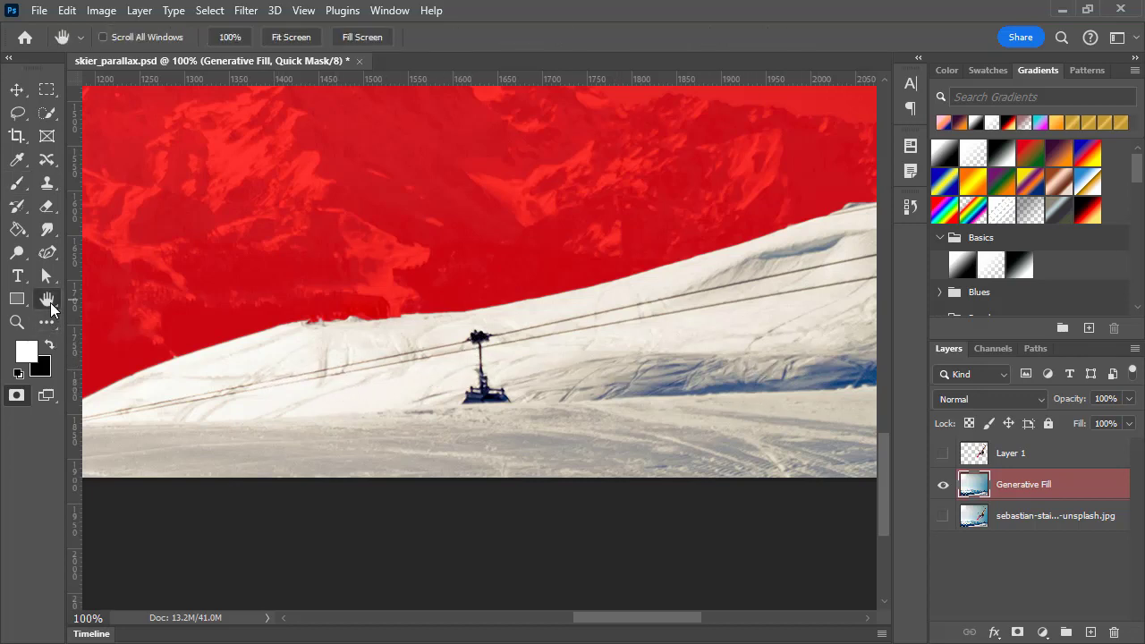
left_click(20, 395)
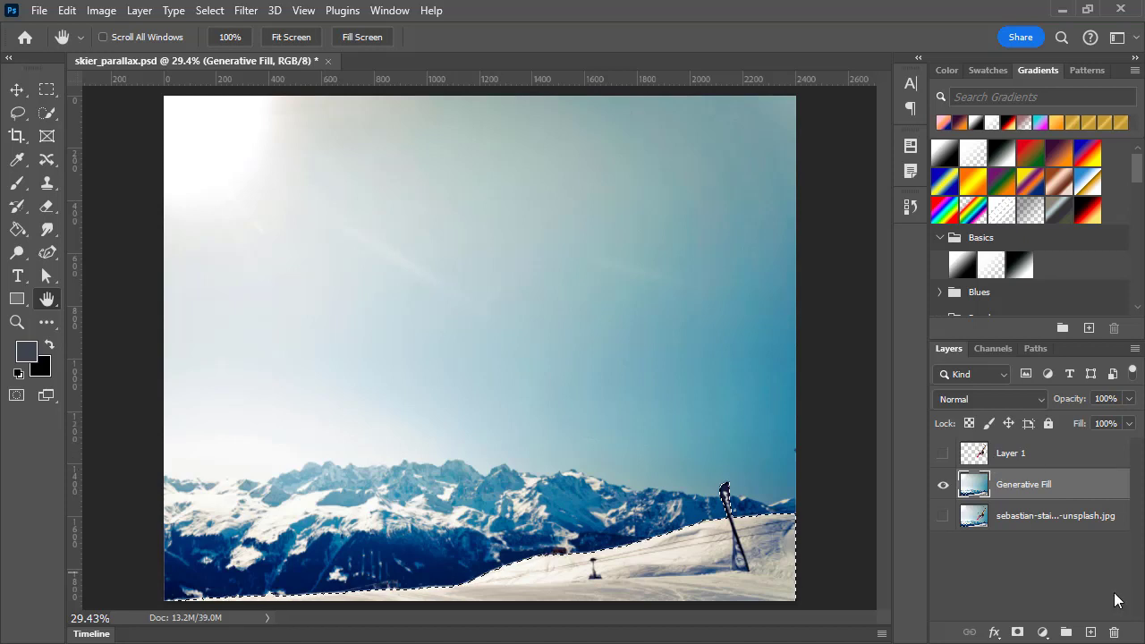
Put the selected snow slope on its own new layer and toggle that layer's visibility to check it
left_click(1092, 633)
key("ctrl+d")
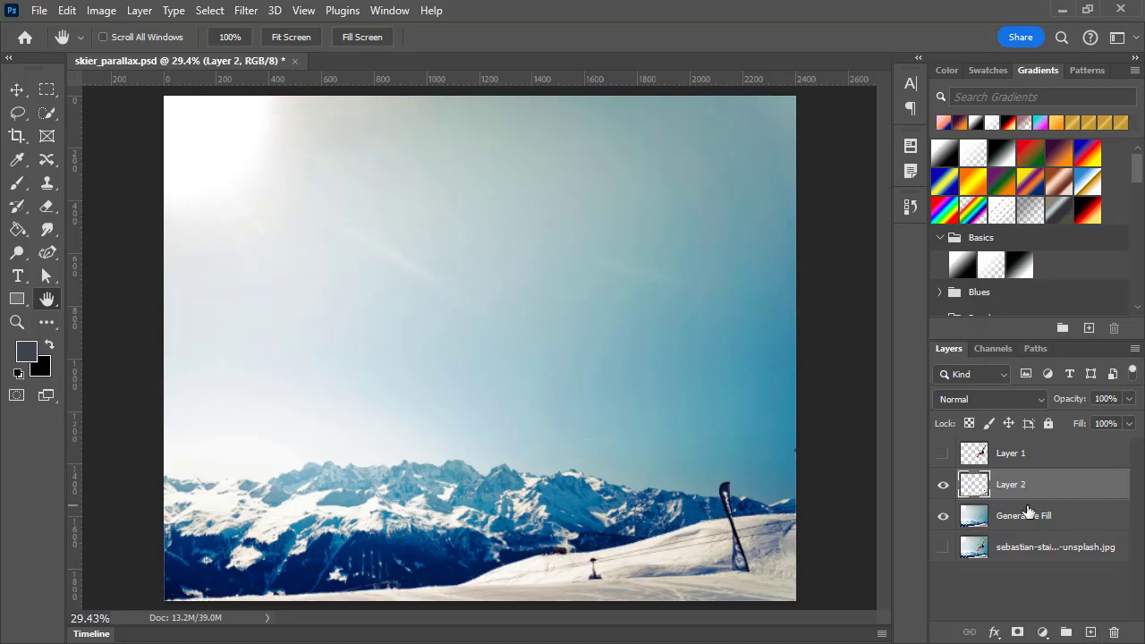
left_click(943, 484)
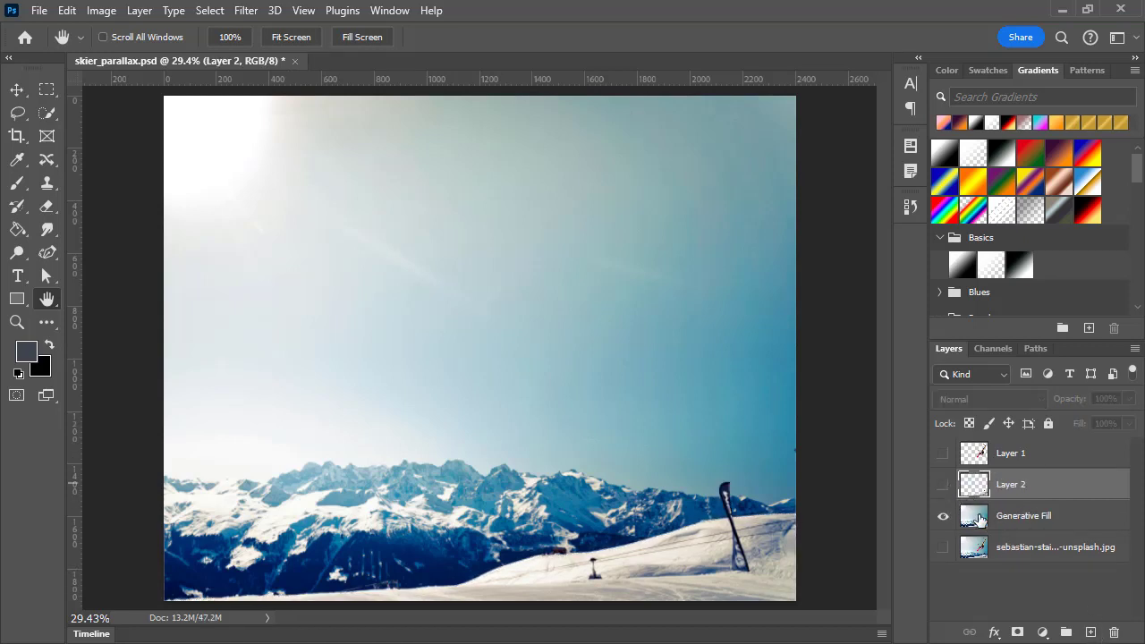
left_click(979, 519)
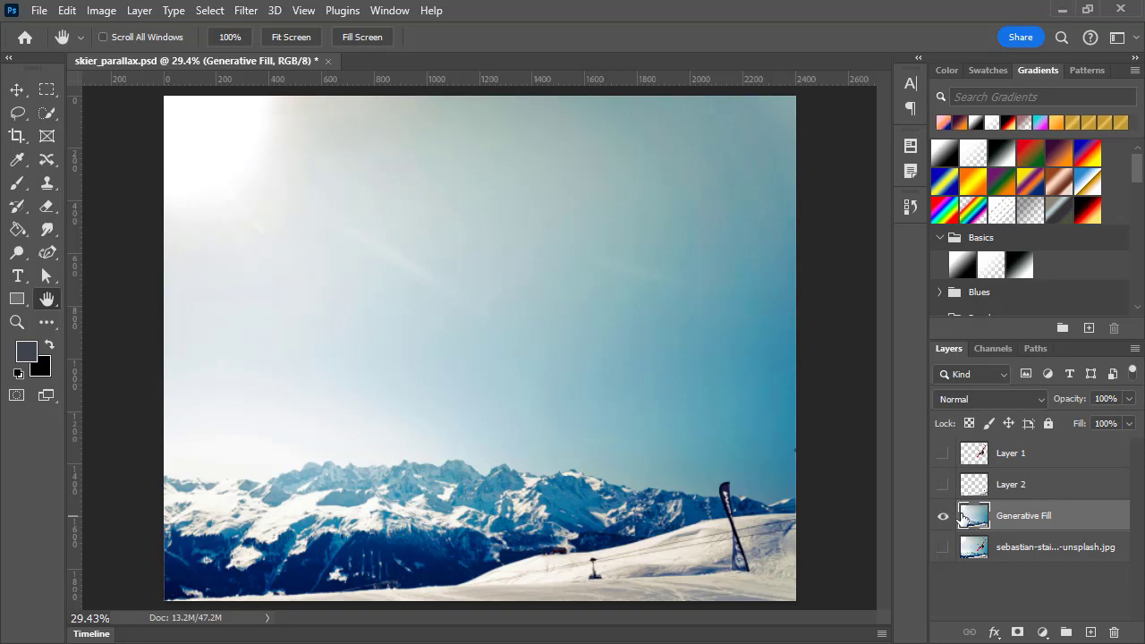
left_click(943, 484)
Rename the Generative Fill layer as mountains and the slope cutout layer above it as slope
double_click(1021, 516)
type("mountains")
key("Return")
double_click(1049, 487)
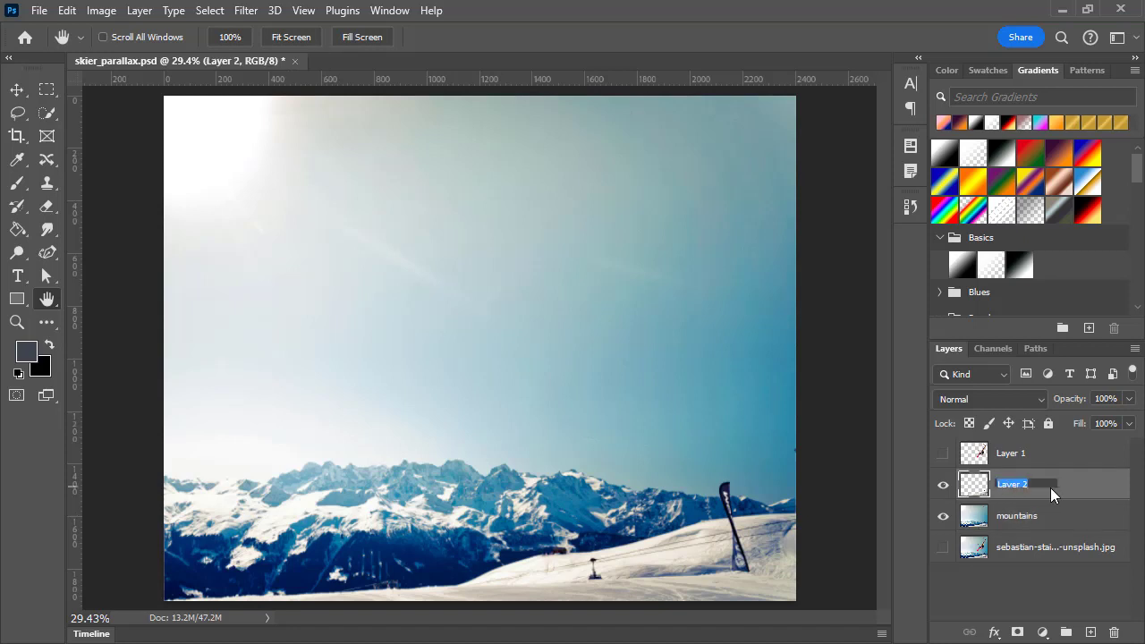
type("slope")
key("BackSpace")
key("BackSpace")
key("BackSpace")
key("BackSpace")
type("lope")
Show the skier cutout layer and rename it as skier
left_click(943, 453)
double_click(1013, 454)
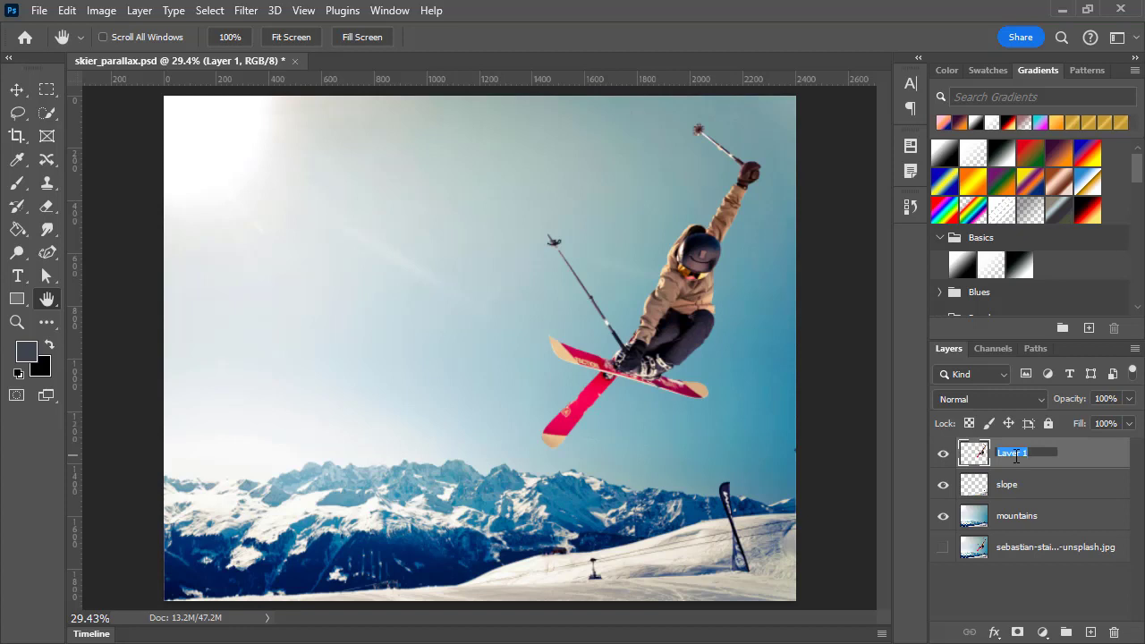
type("skier")
key("Return")
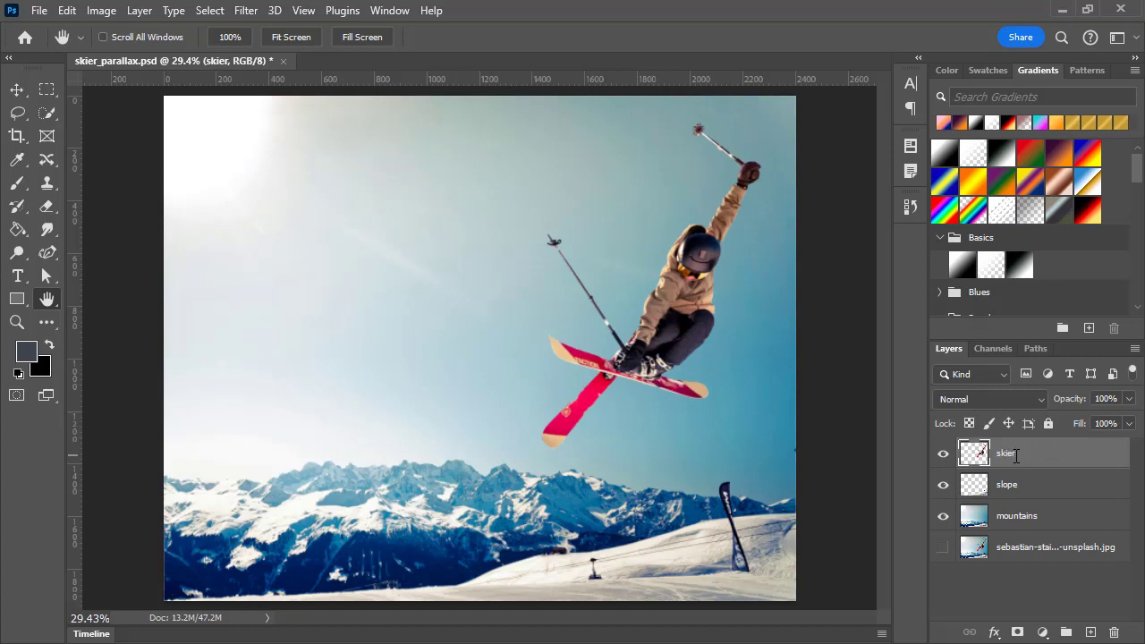
Convert the mountains, slope and skier layers into separate smart objects
left_click(1025, 526)
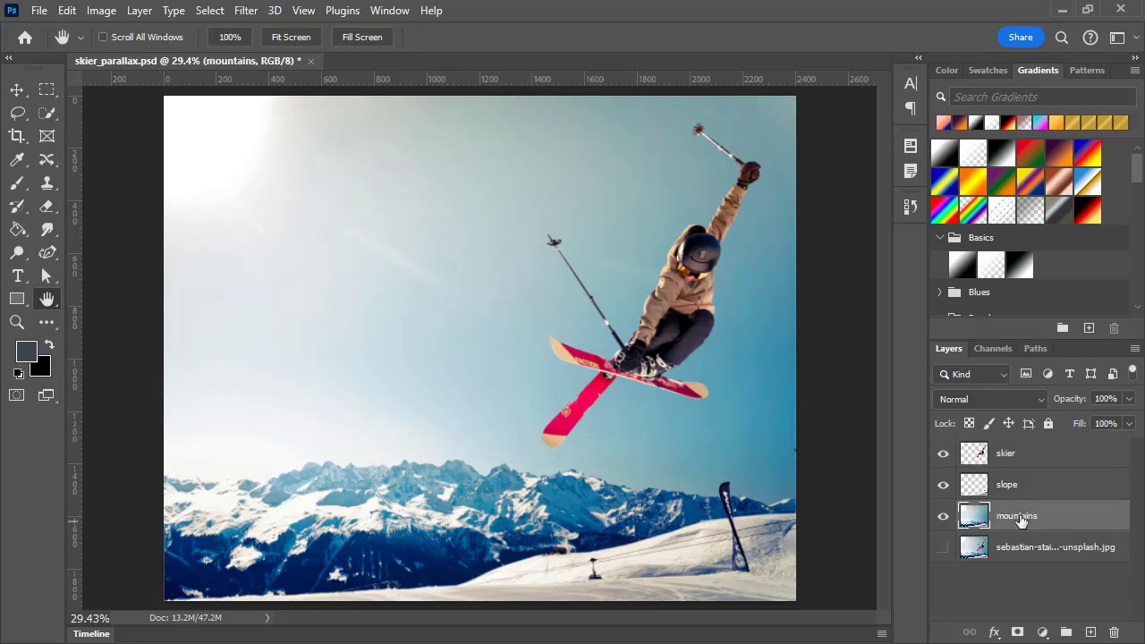
right_click(1033, 522)
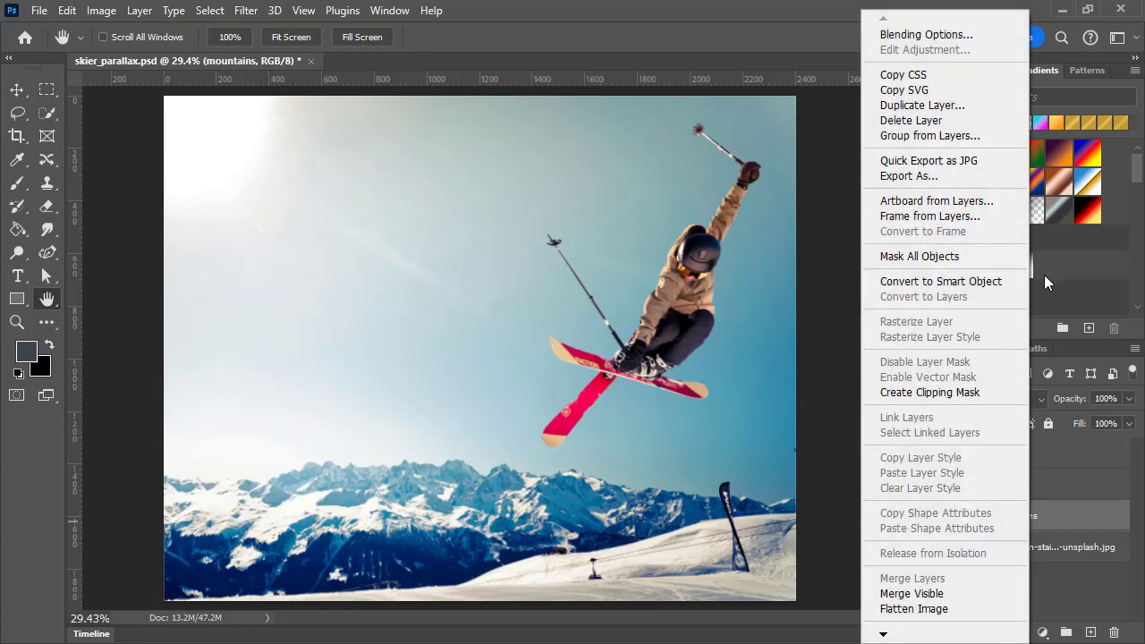
left_click(994, 282)
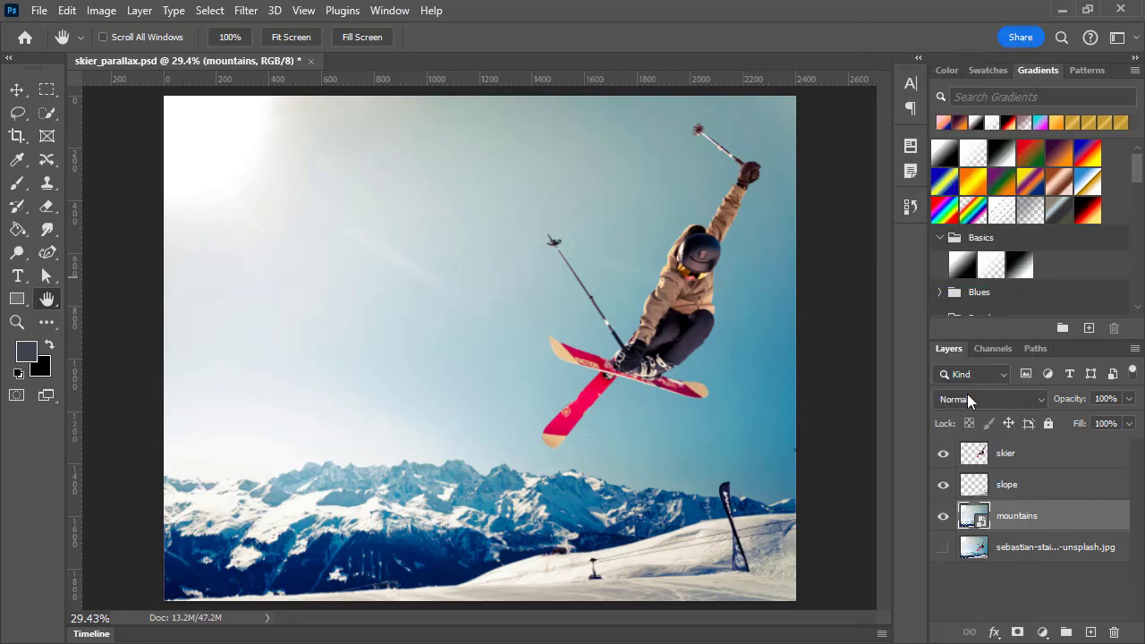
left_click(1008, 485)
right_click(1040, 484)
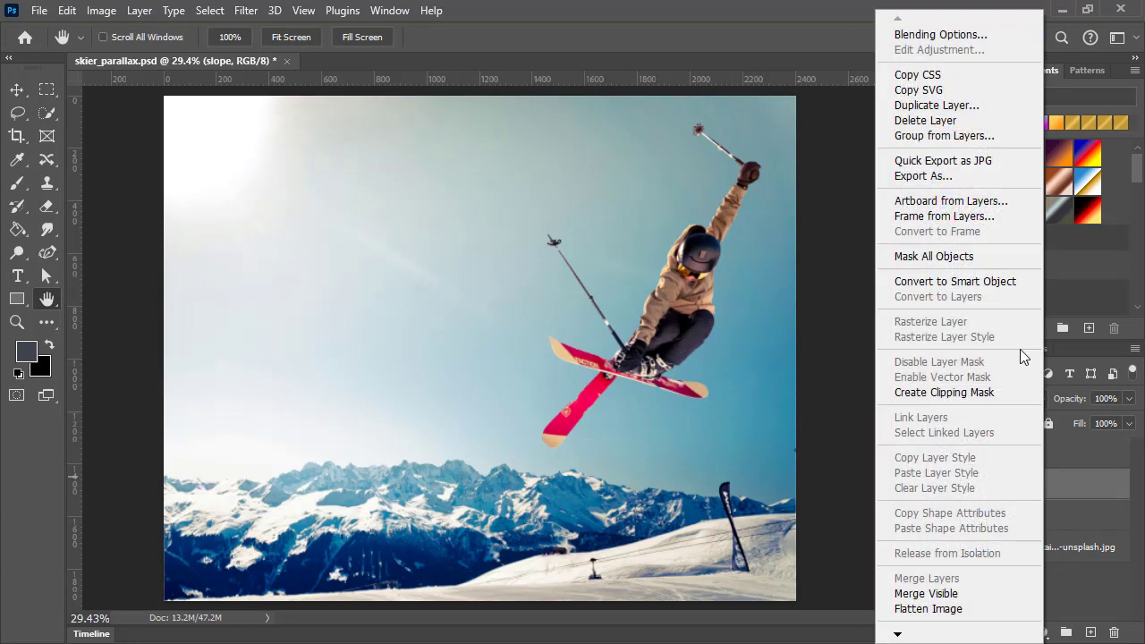
left_click(991, 283)
left_click(1048, 458)
right_click(1052, 458)
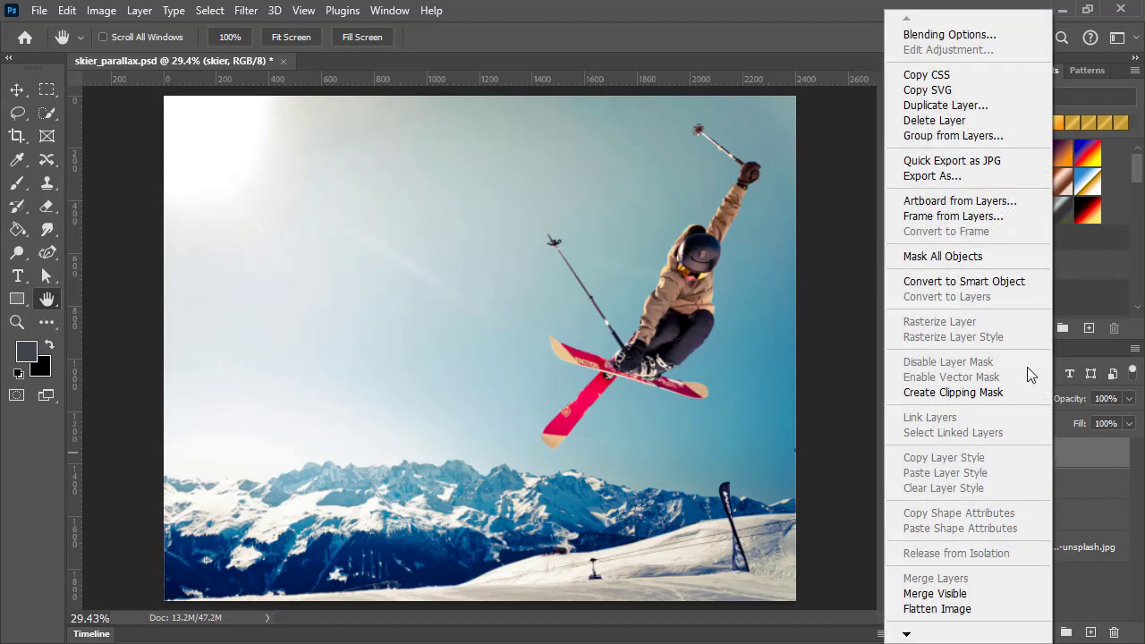
left_click(1005, 283)
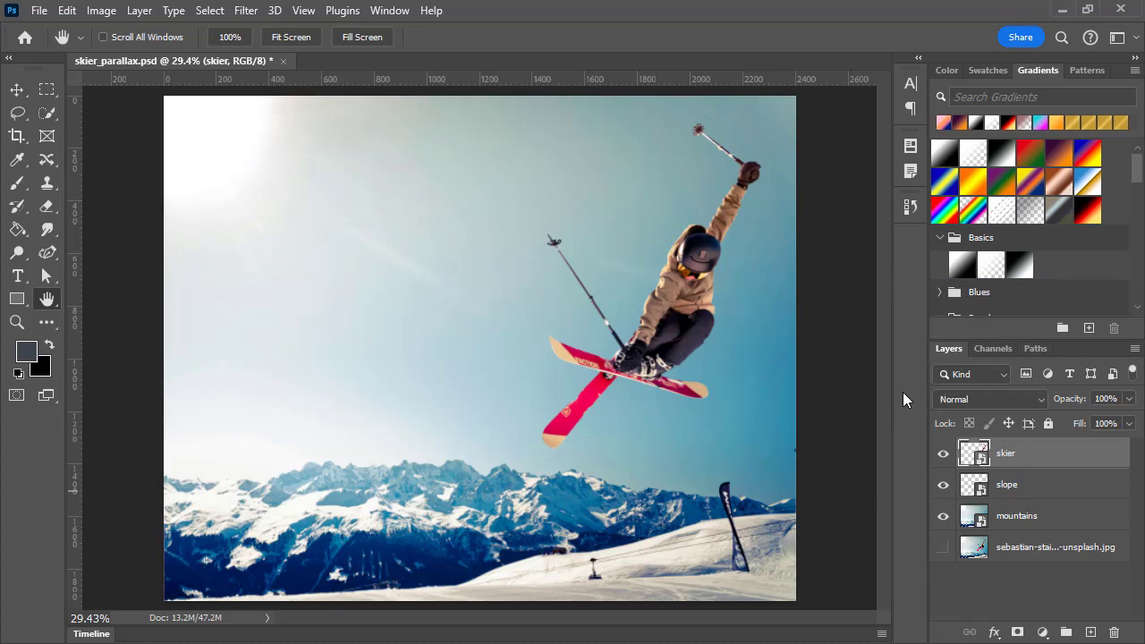
Resize the image proportionally to a width of 800 pixels
left_click(102, 11)
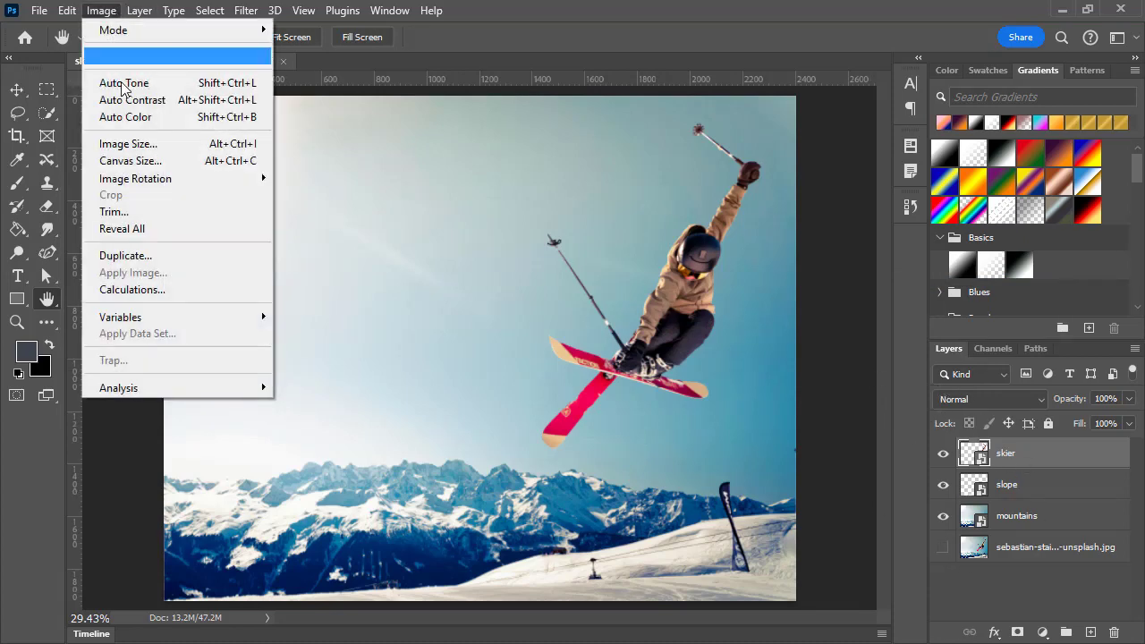
left_click(128, 143)
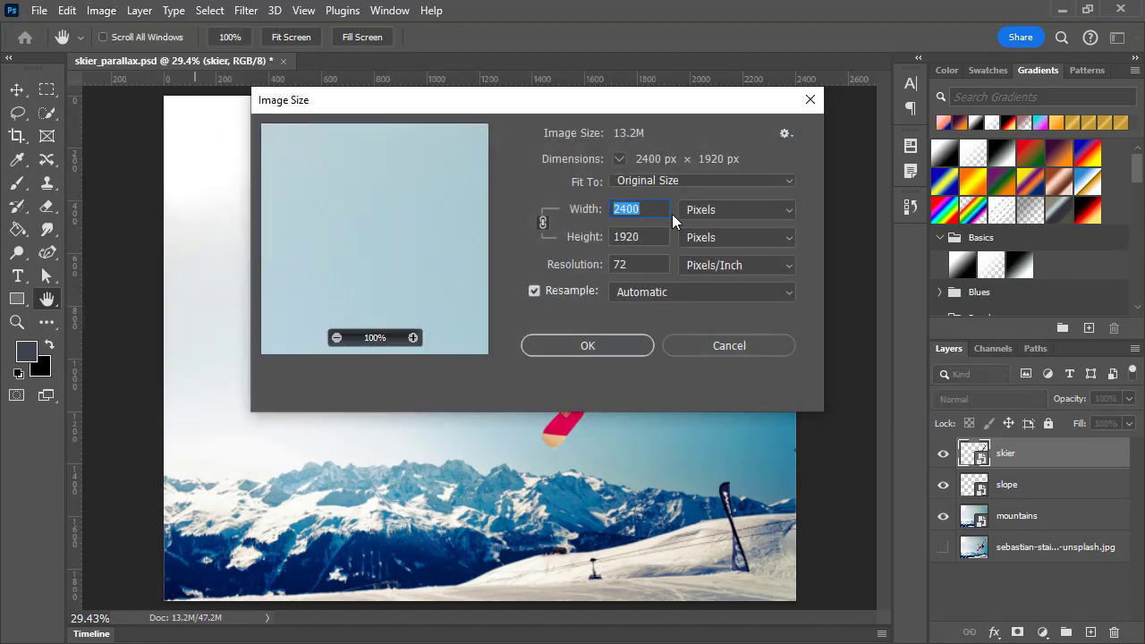
type("800")
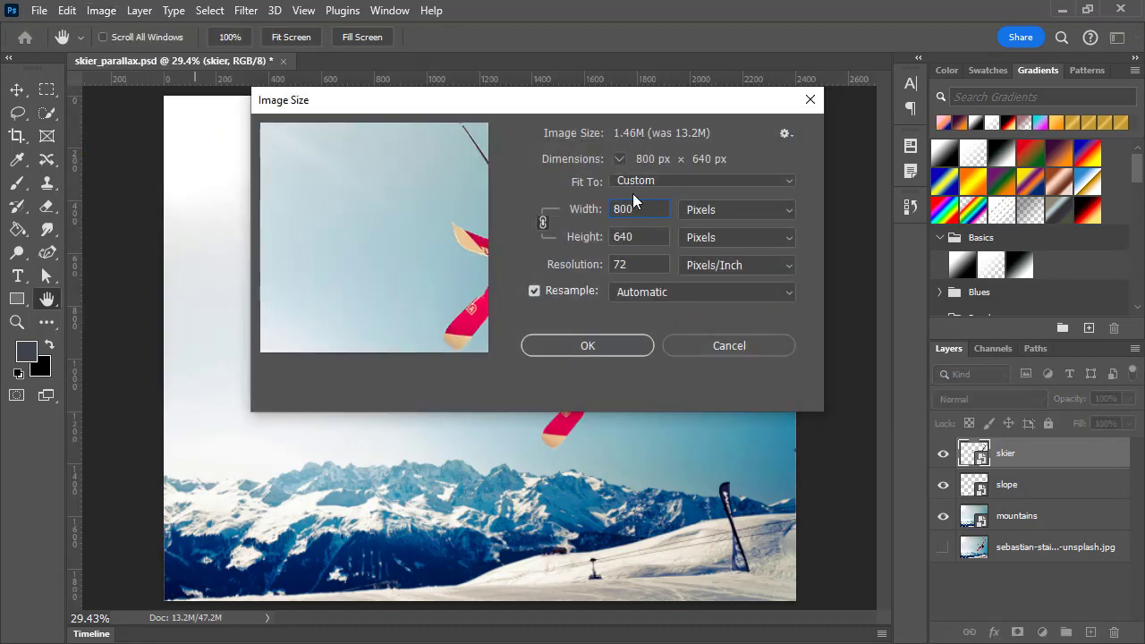
left_click(590, 346)
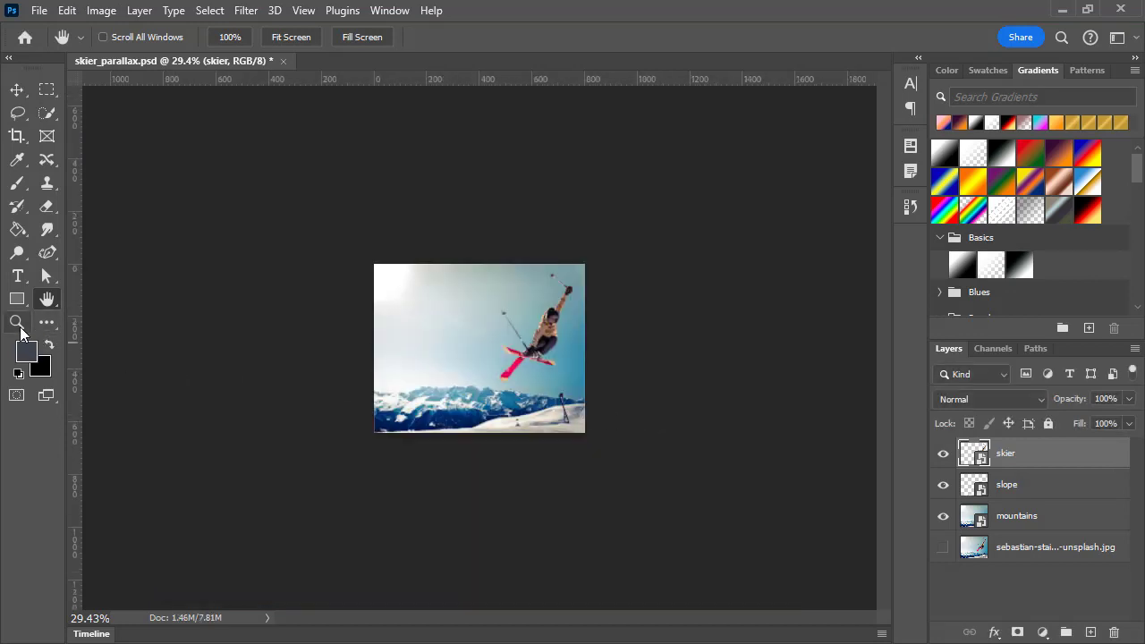
View the image at 100% and create a video timeline from the document's layers
double_click(17, 324)
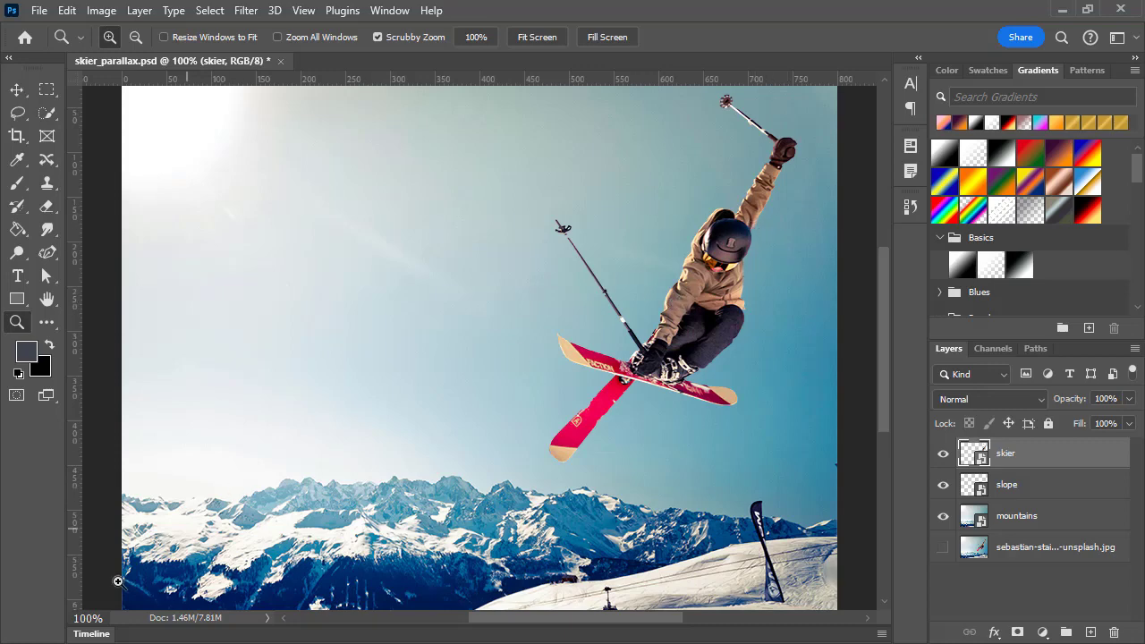
left_click(89, 634)
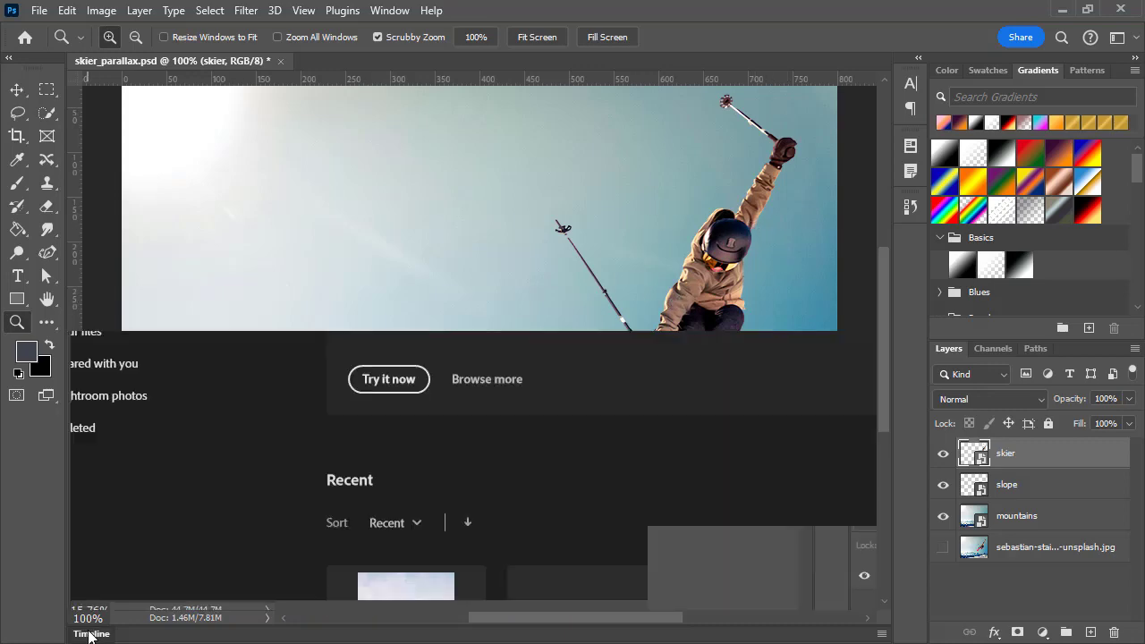
left_click(463, 502)
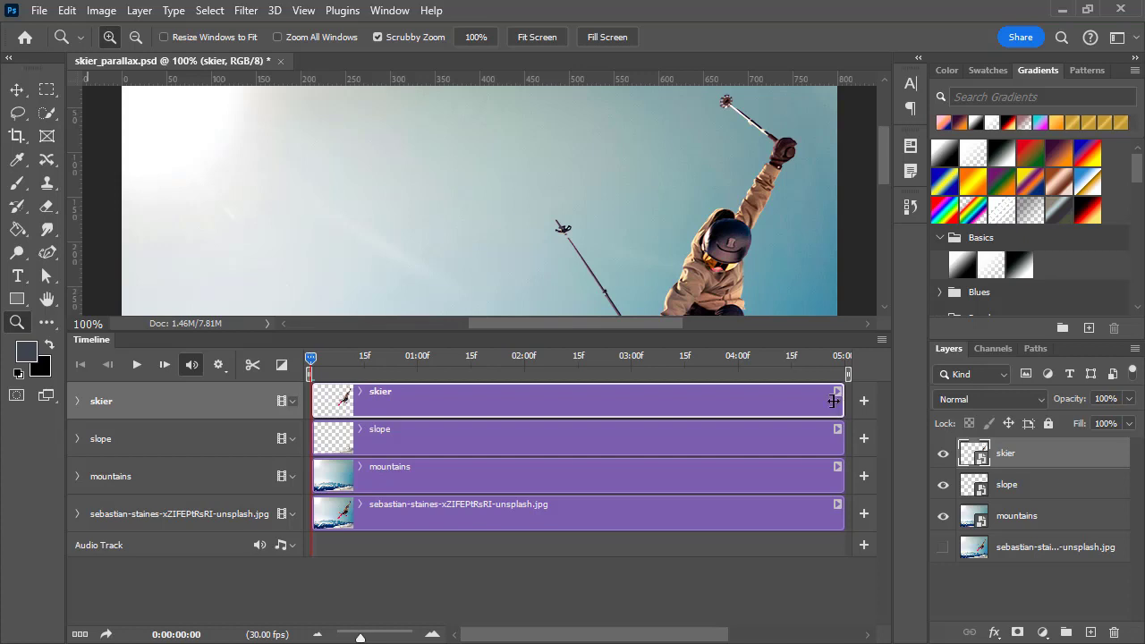
Shorten the skier, slope, mountains and original photo clips on the timeline to 2 seconds each
left_click_drag(833, 401, 527, 400)
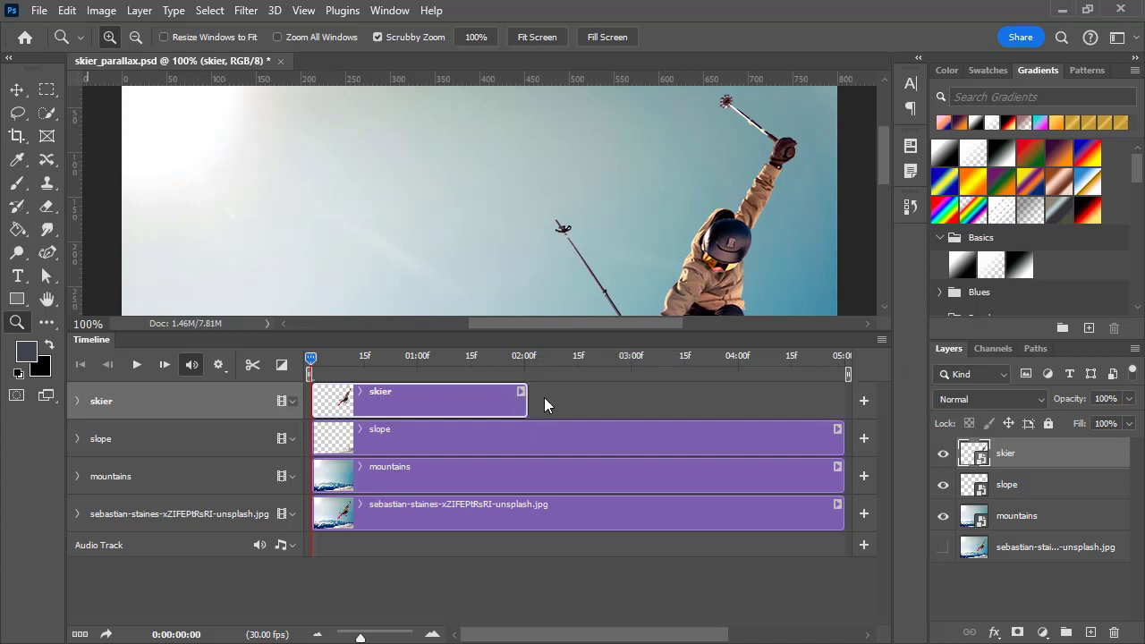
left_click_drag(839, 442, 527, 440)
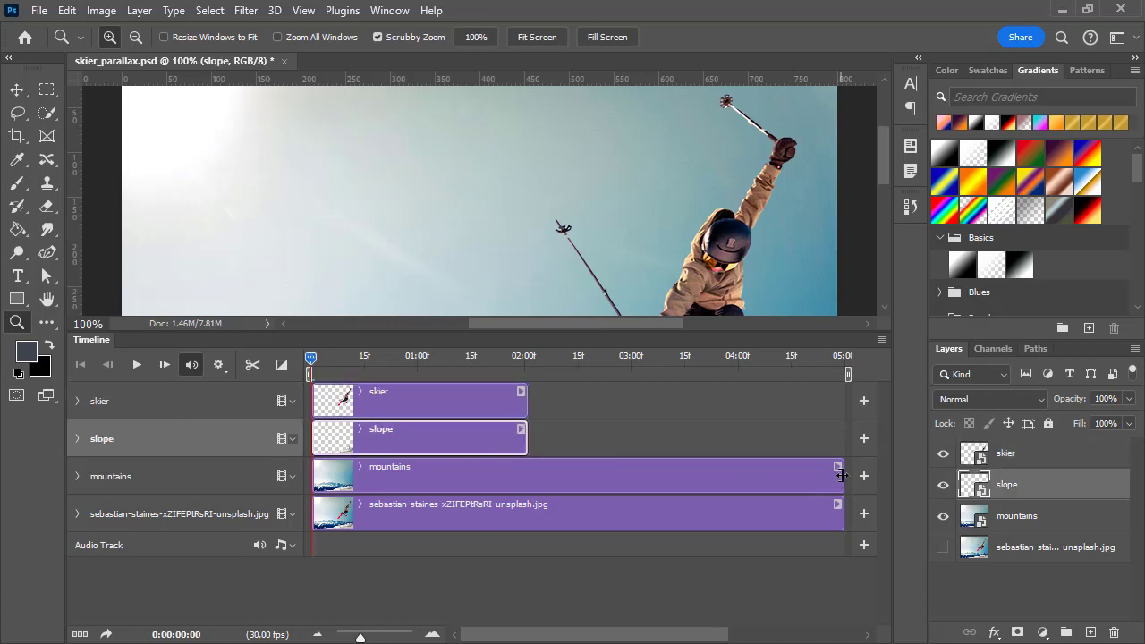
left_click_drag(840, 475, 522, 475)
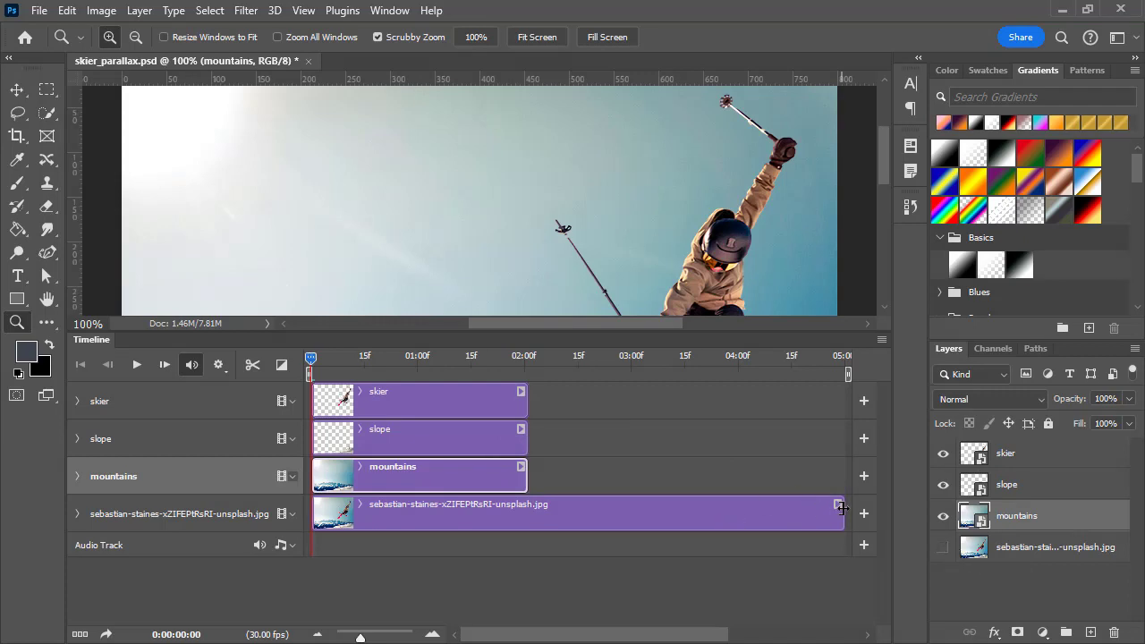
left_click_drag(842, 511, 528, 513)
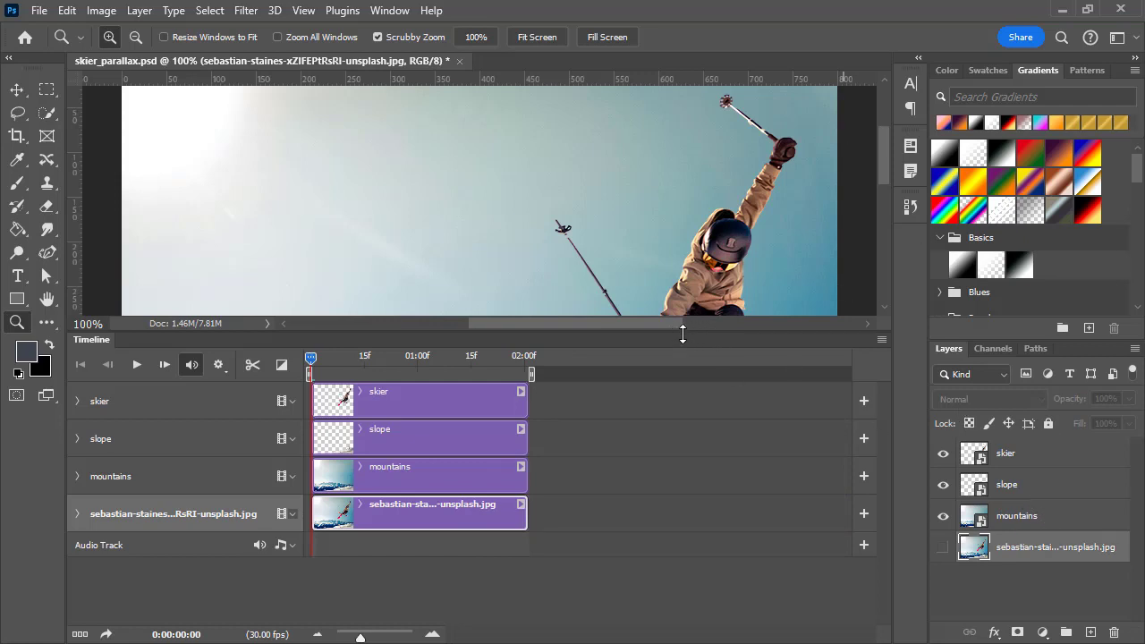
Free-transform the slope and mountains layers together, scaling them up proportionally to about 108% from their lower-left corner
left_click_drag(688, 332, 690, 435)
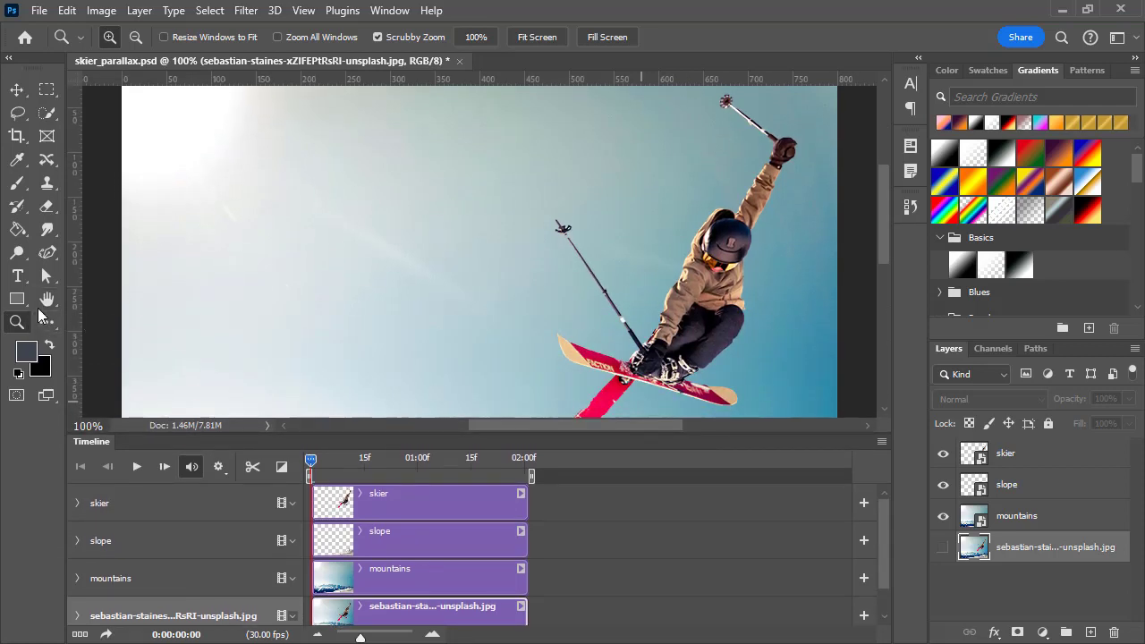
left_click(46, 301)
double_click(49, 300)
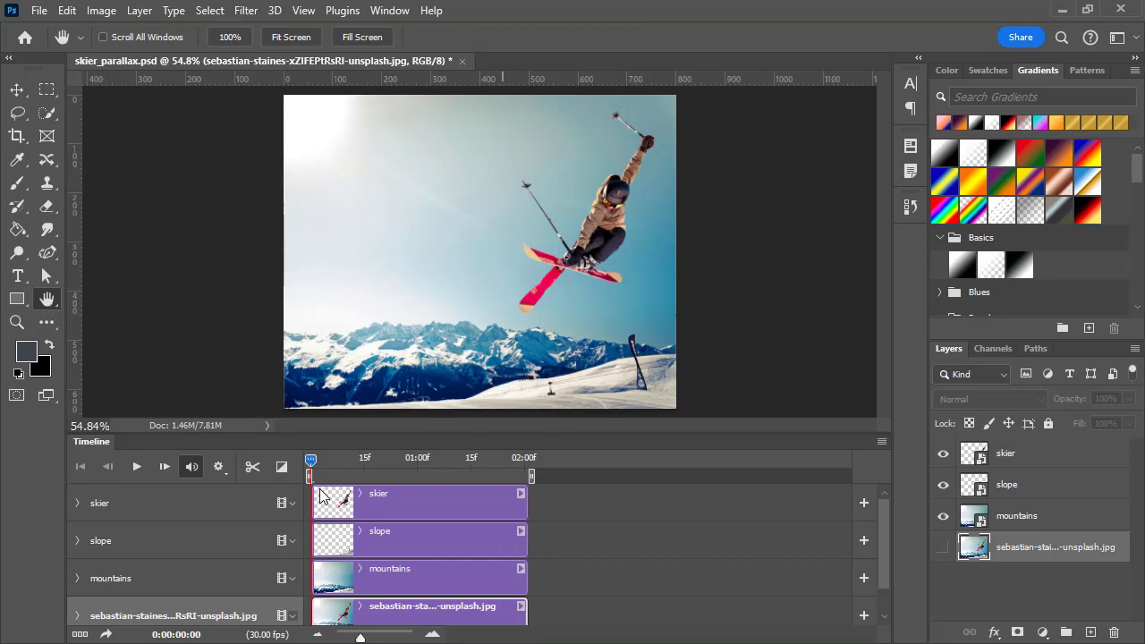
left_click(330, 574)
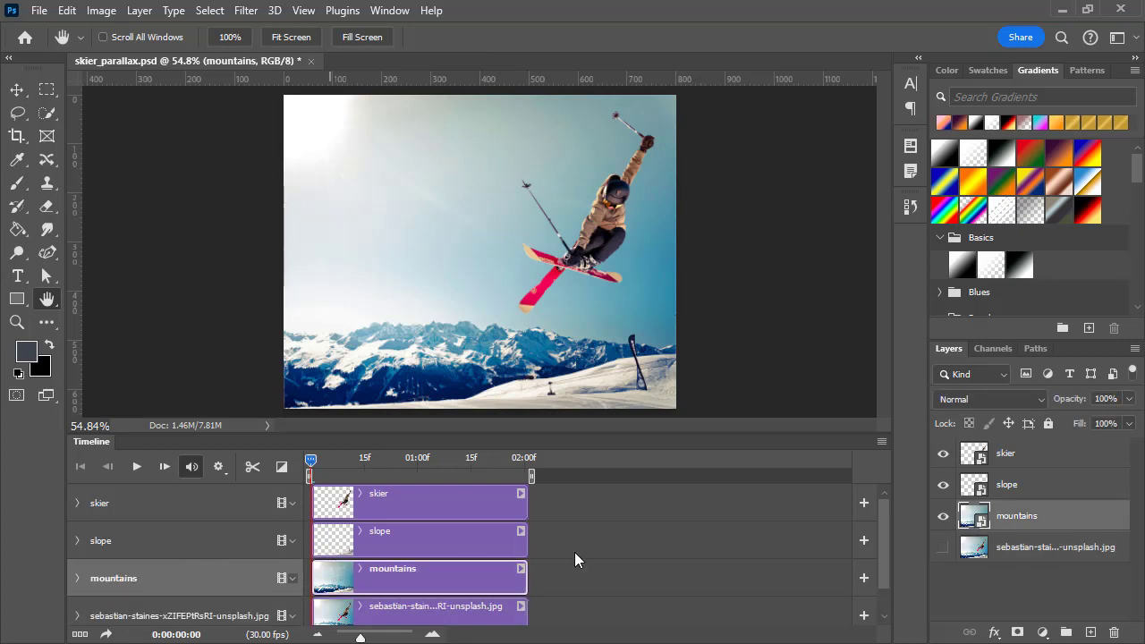
left_click(1022, 490, "shift")
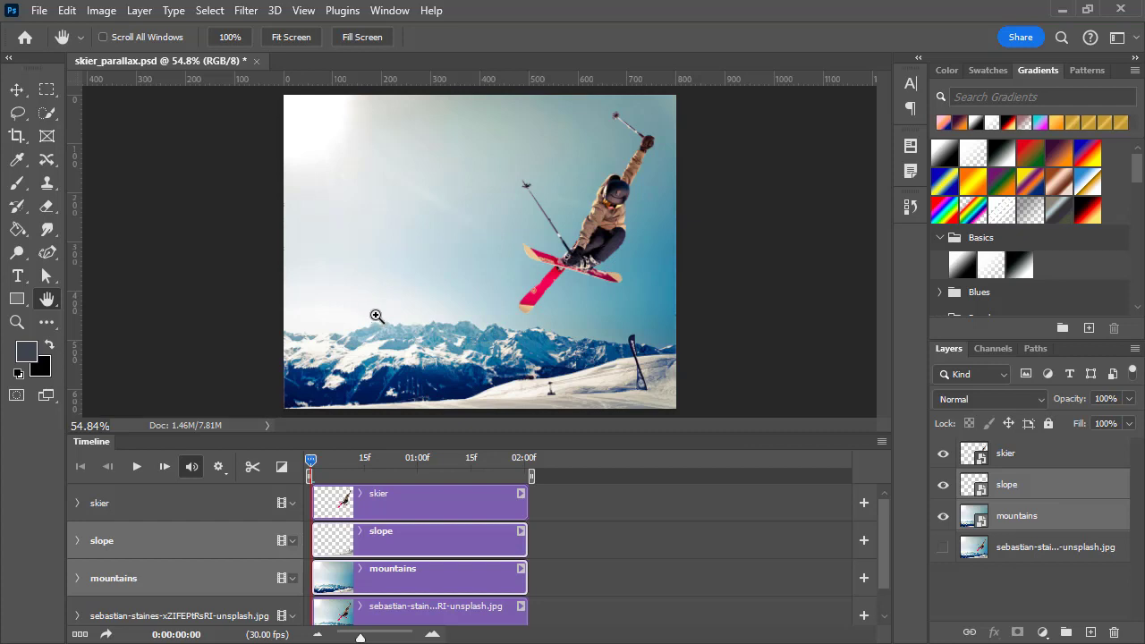
key("ctrl+t")
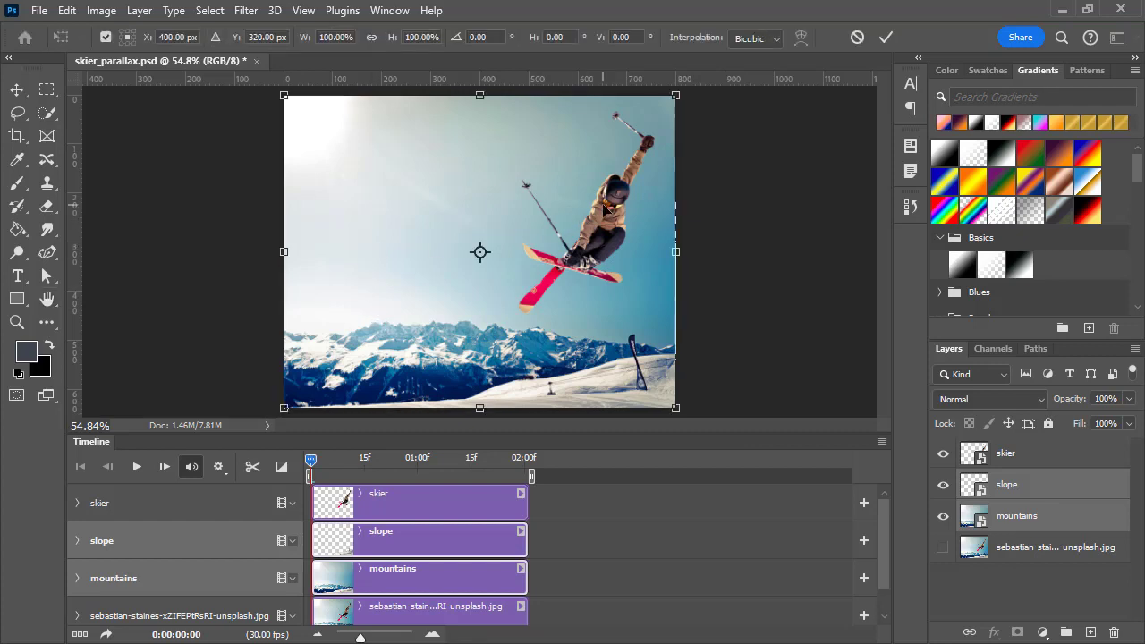
key("ctrl+minus")
key("ctrl+minus")
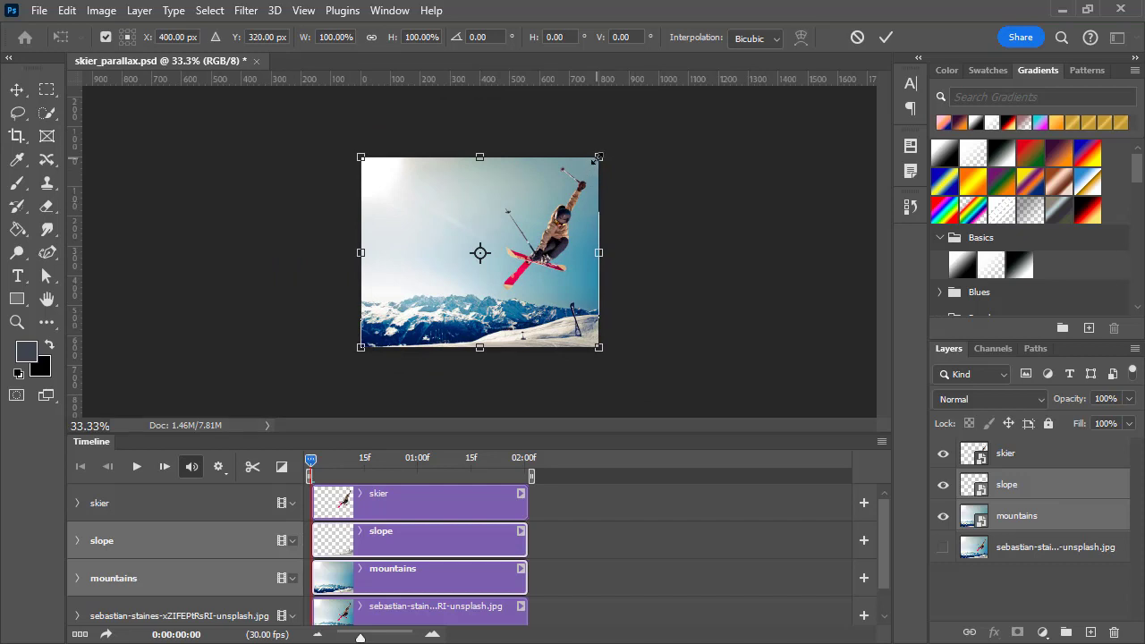
left_click_drag(598, 157, 617, 143)
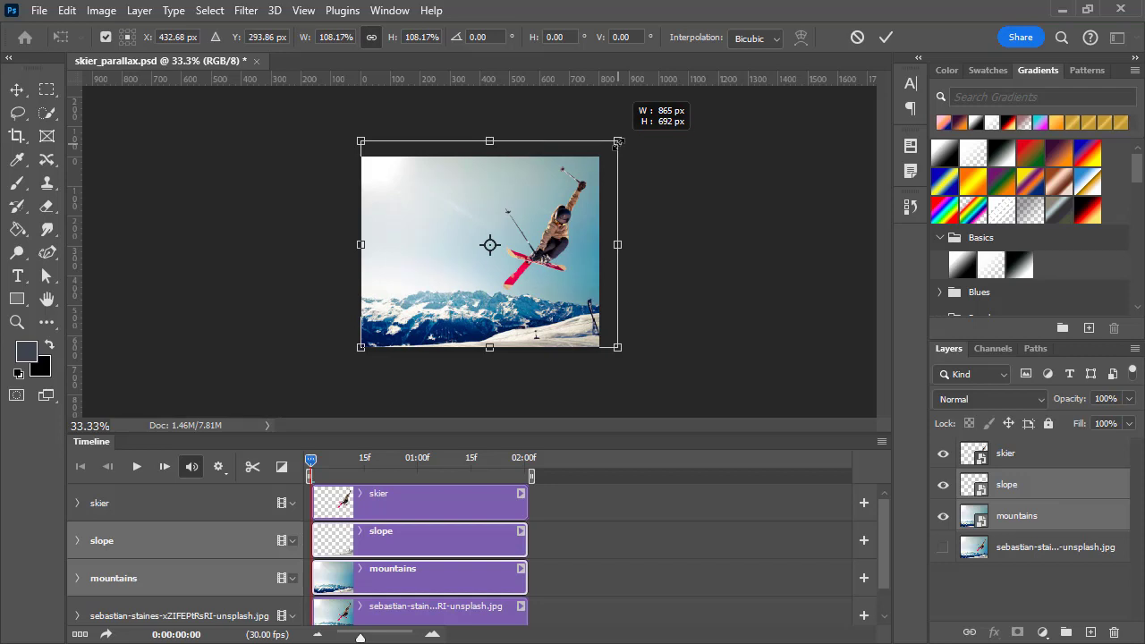
left_click_drag(617, 144, 618, 143)
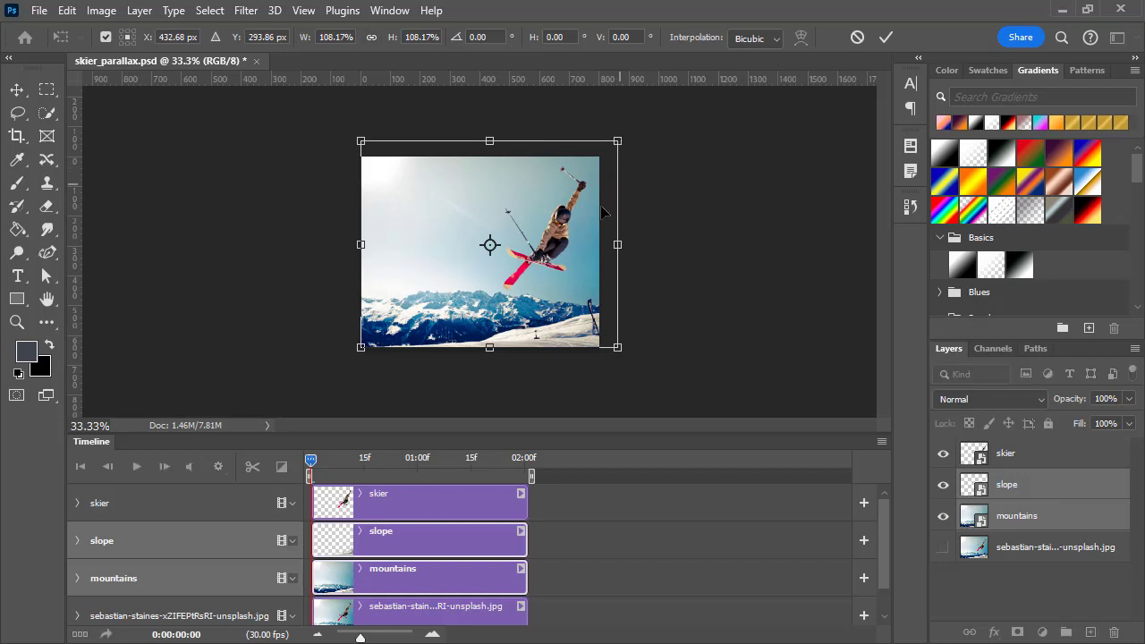
Nudge the enlarged slope and mountains left to a centre X of about 390 px, and scale them to about 110%
key("Left")
key("Left")
key("Left")
key("Left")
key("Left")
key("Left")
key("Left")
key("Left")
key("Left")
key("Left")
key("Left")
key("Left")
key("Left")
key("Left")
key("Left")
key("Left")
key("Left")
key("Left")
key("Left")
key("Left")
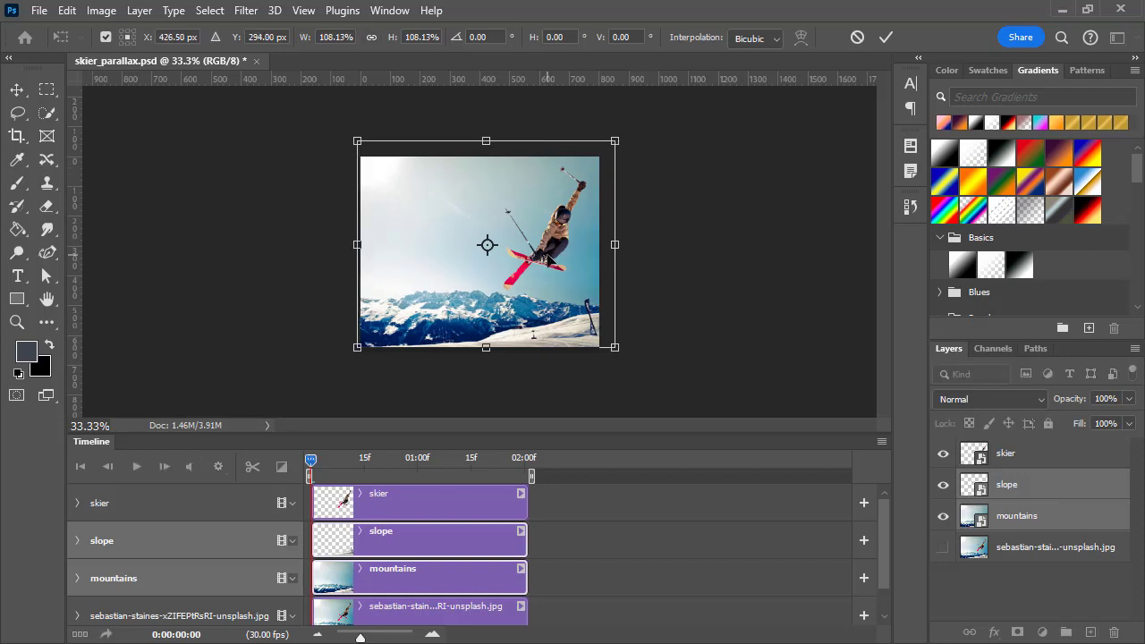
key("Left")
key("Left")
key("Left")
key("Left")
key("Left")
key("Left")
key("Left")
key("Left")
key("Left")
key("Left")
key("Left")
key("Left")
key("Left")
key("Left")
key("Left")
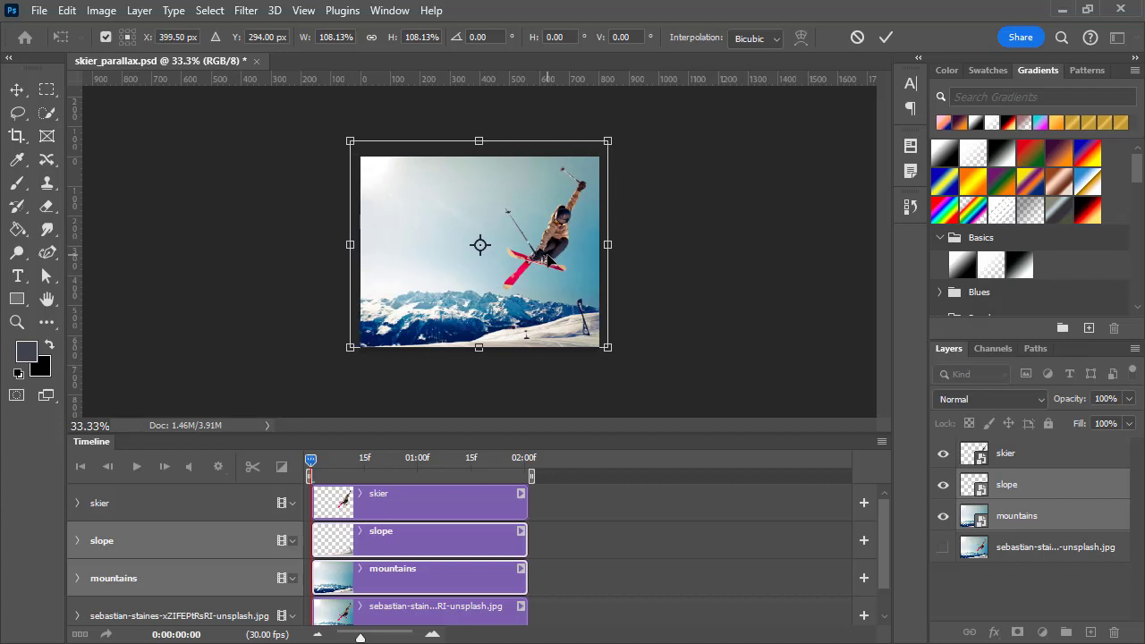
key("Left")
key("Left")
key("Left")
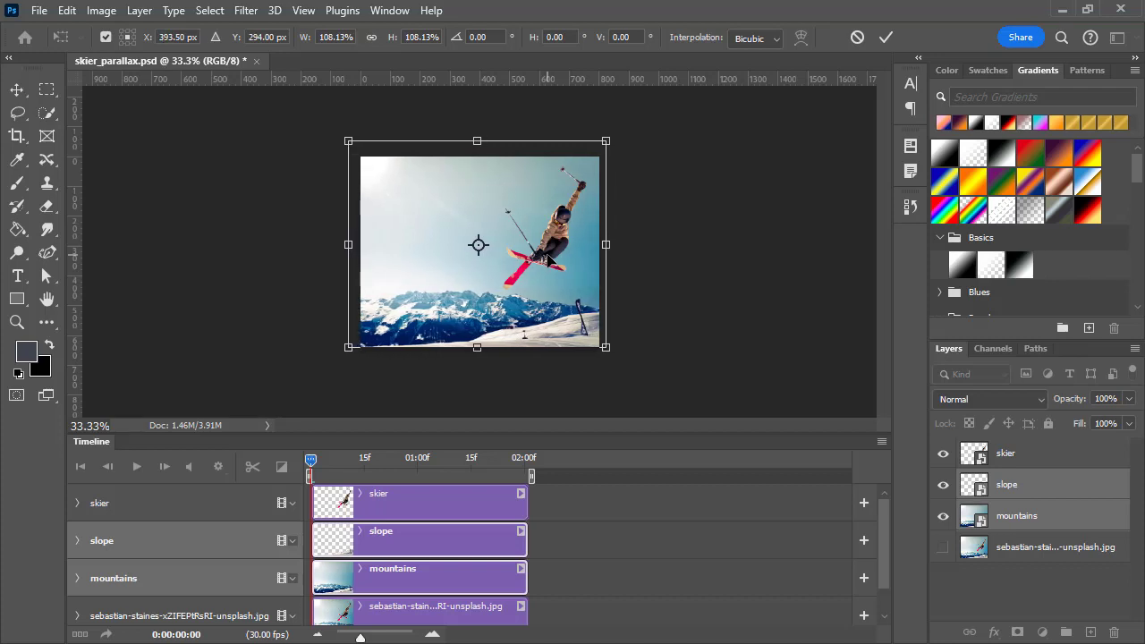
key("Left")
key("Left")
key("Left")
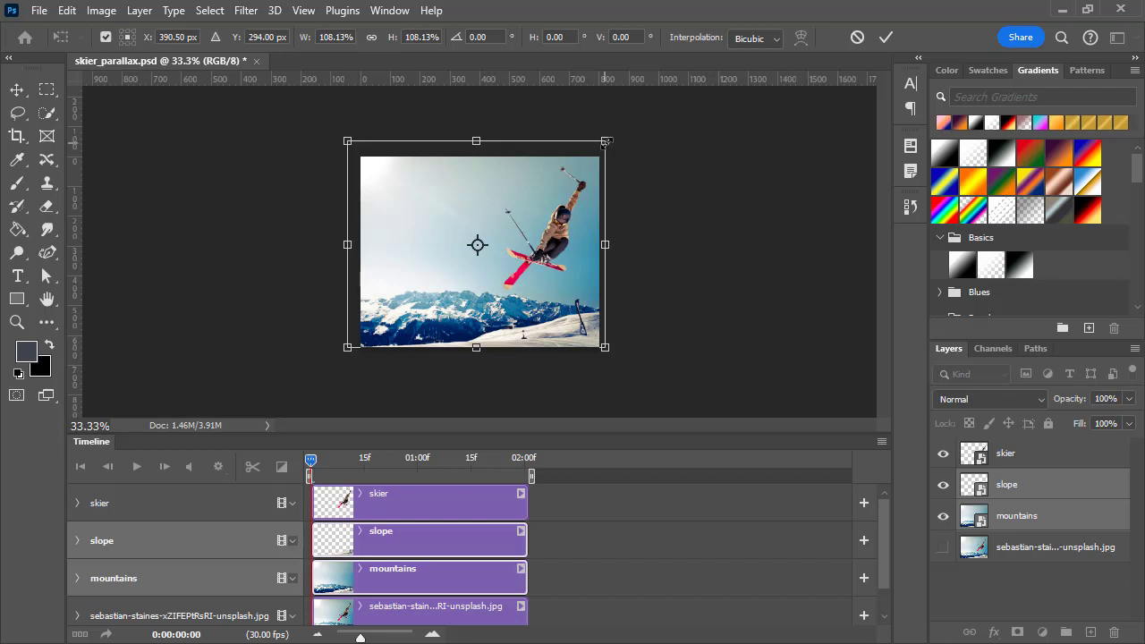
left_click_drag(606, 141, 609, 137)
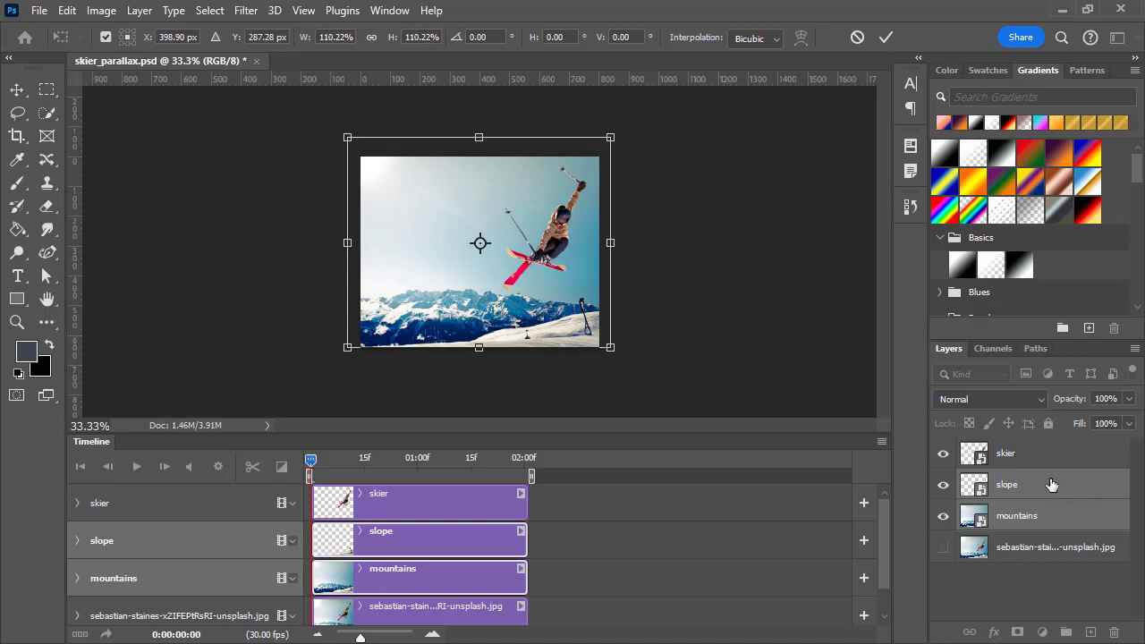
key("Return")
key("h")
Scale the skier layer down proportionally to about 30%, keeping its upper-right corner in place
left_click(977, 457)
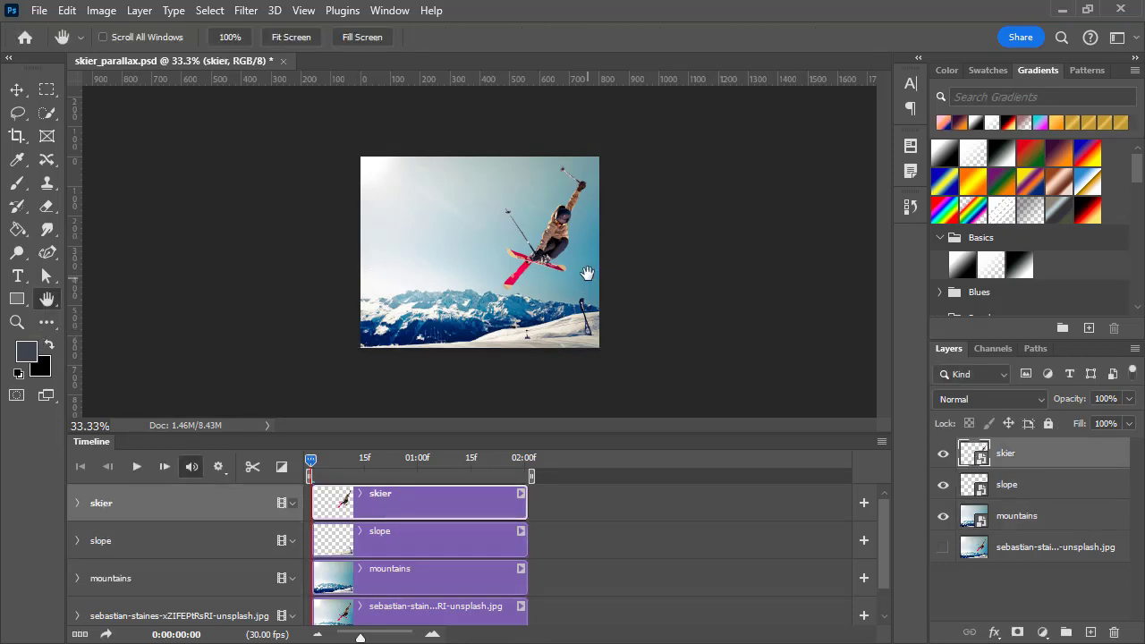
key("ctrl+t")
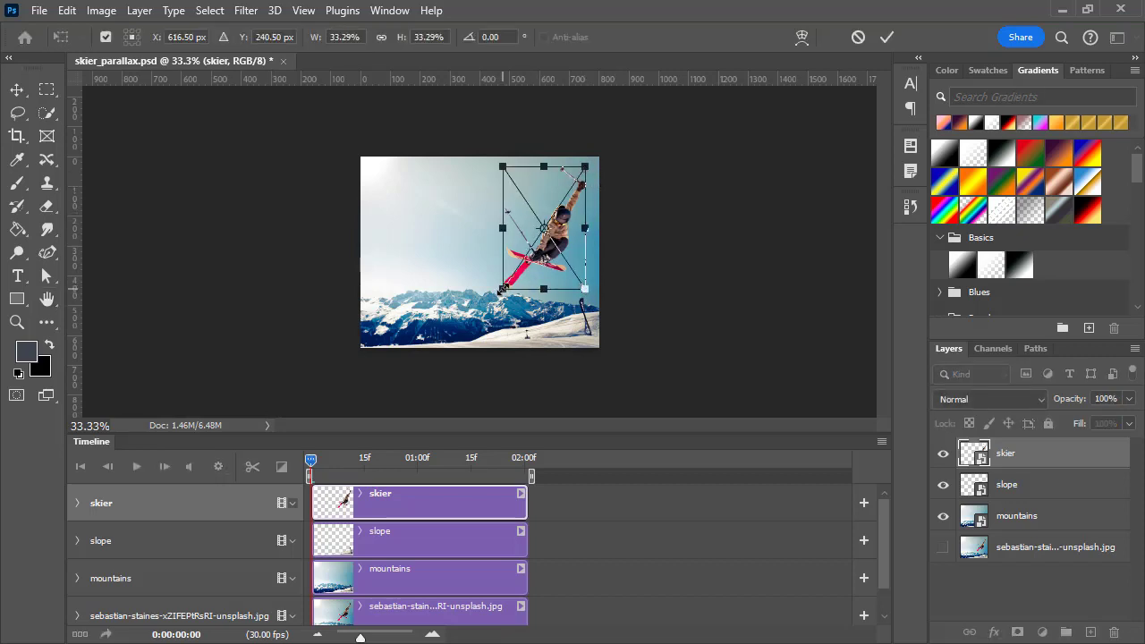
left_click_drag(501, 290, 510, 275)
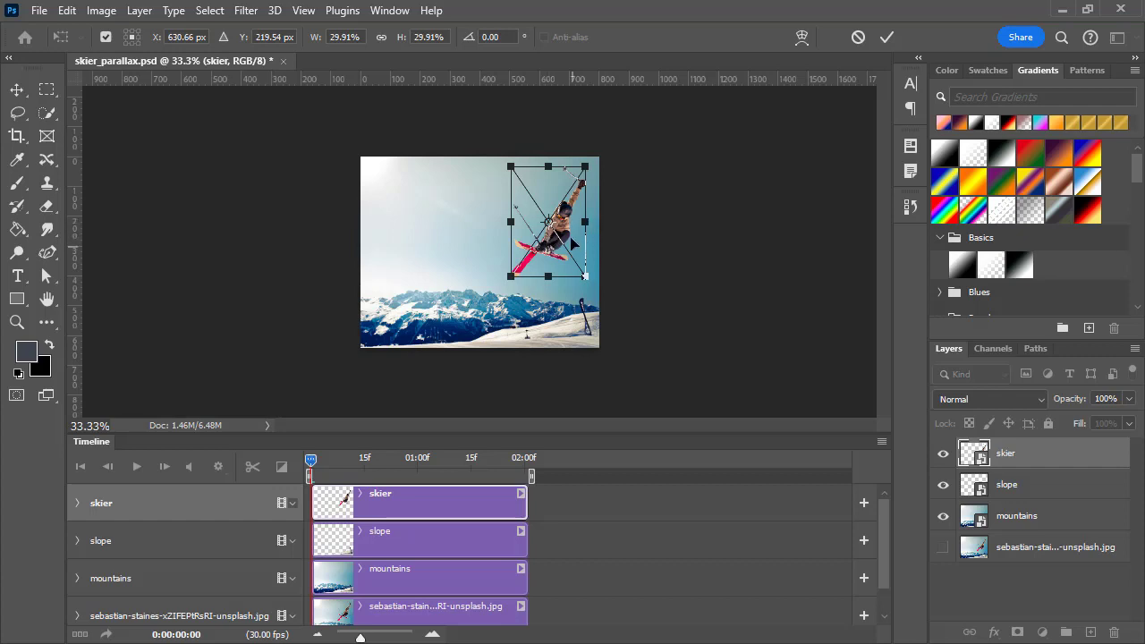
key("Return")
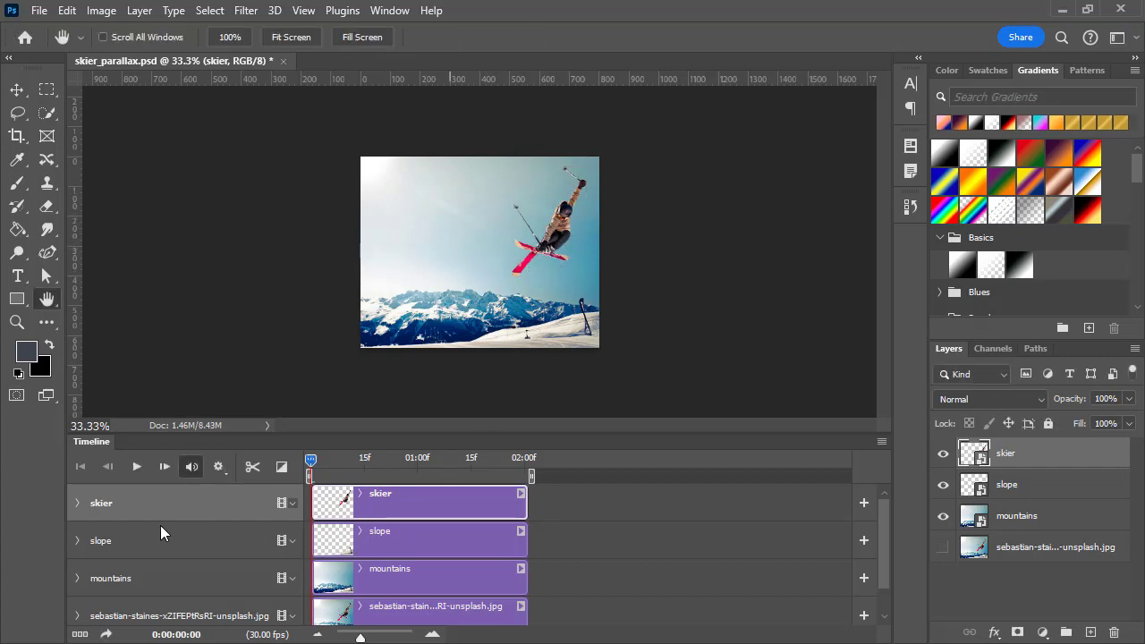
Enable Transform keyframes at the start of the timeline for the skier, slope and mountains layers
left_click(77, 504)
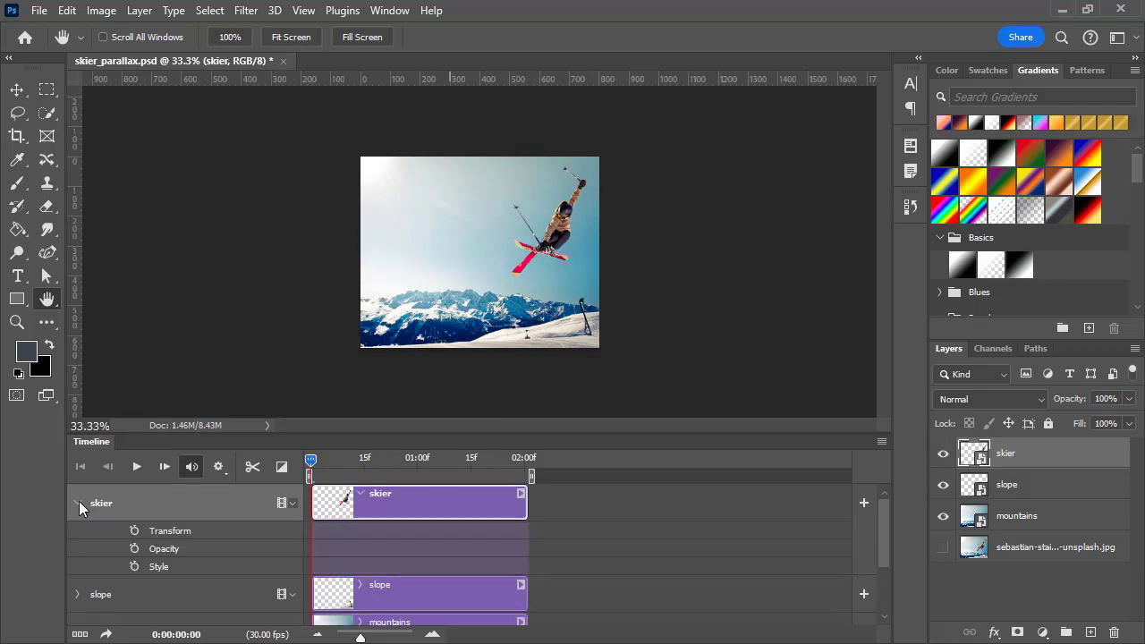
left_click(134, 531)
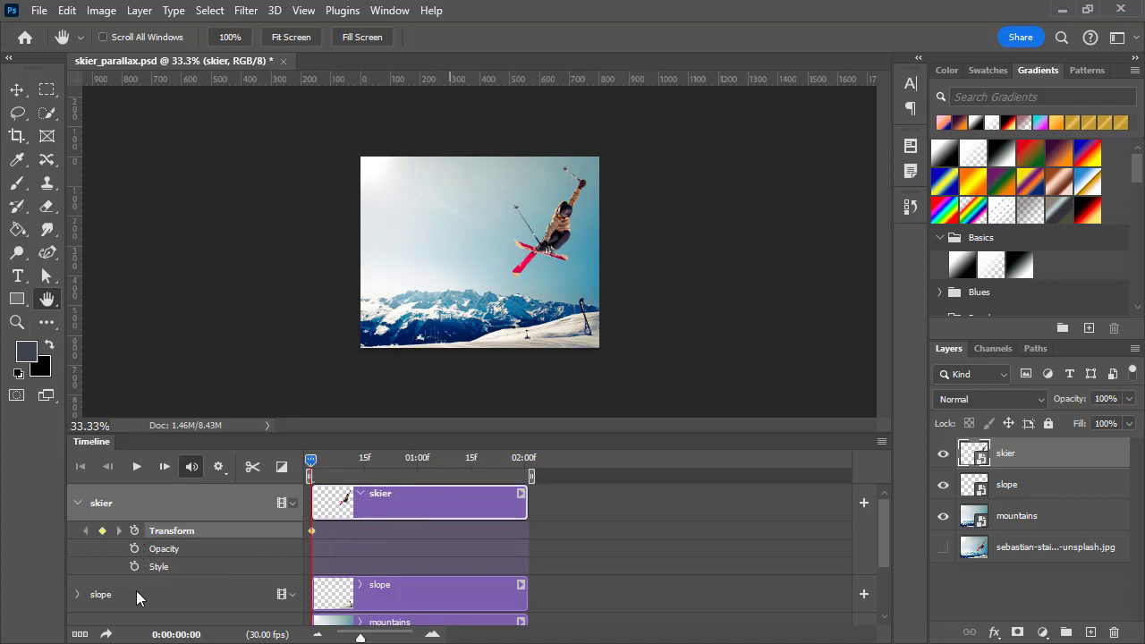
left_click(77, 594)
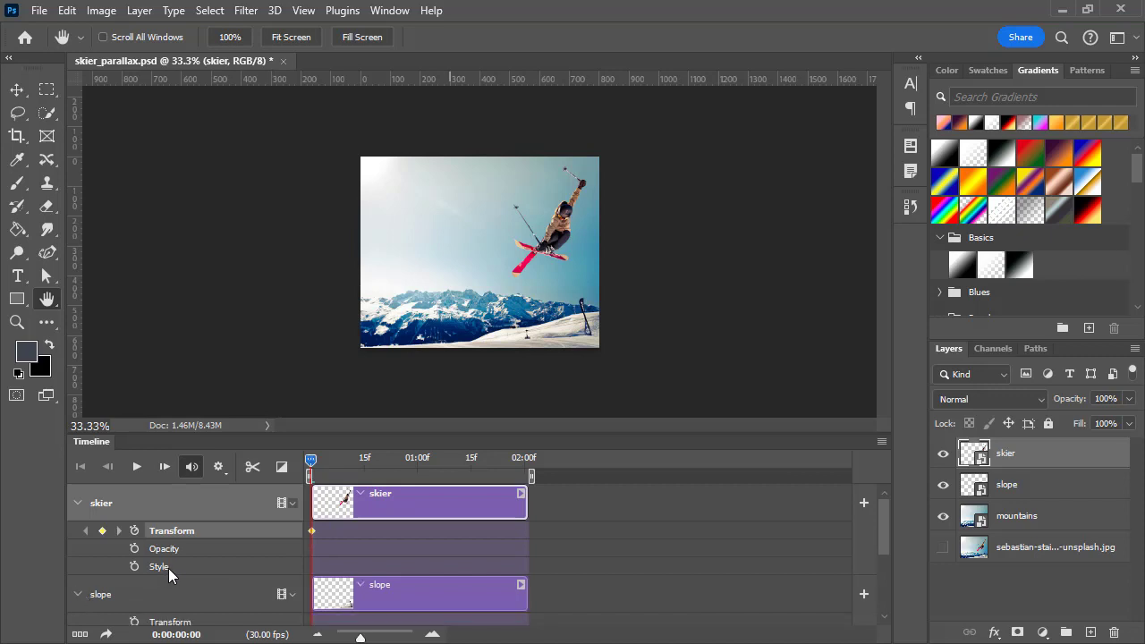
left_click(134, 621)
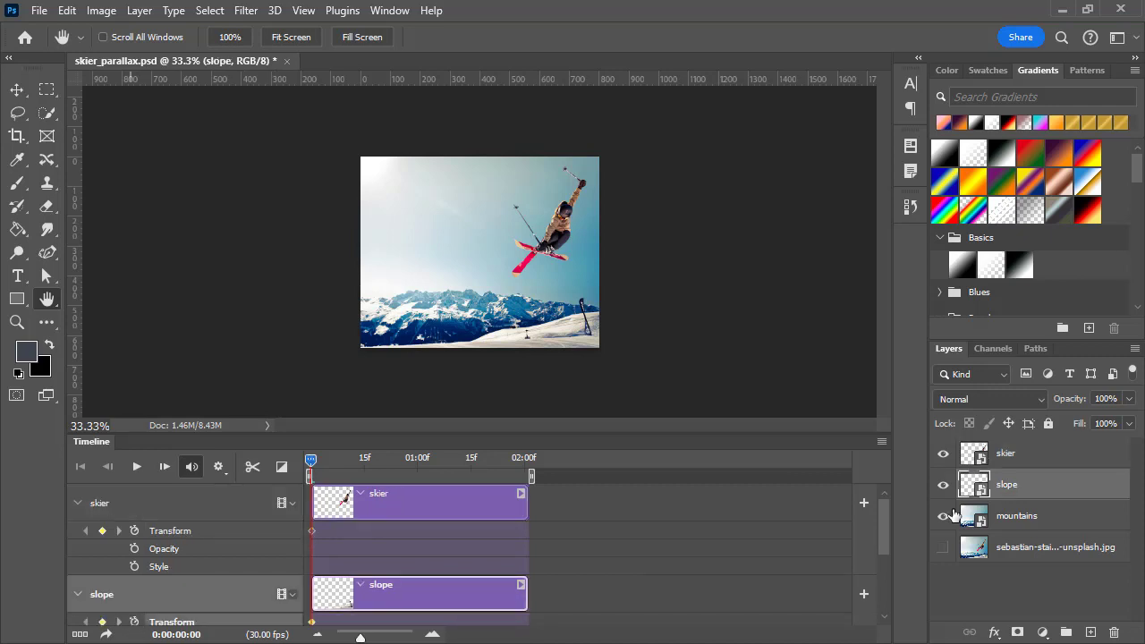
left_click_drag(884, 527, 882, 566)
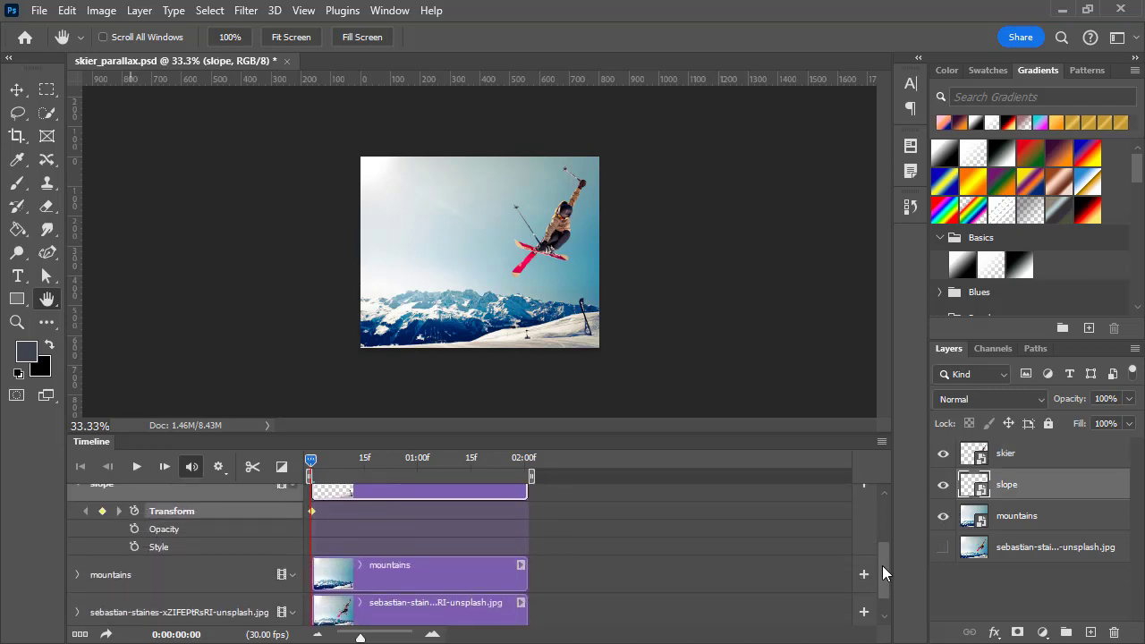
left_click(75, 576)
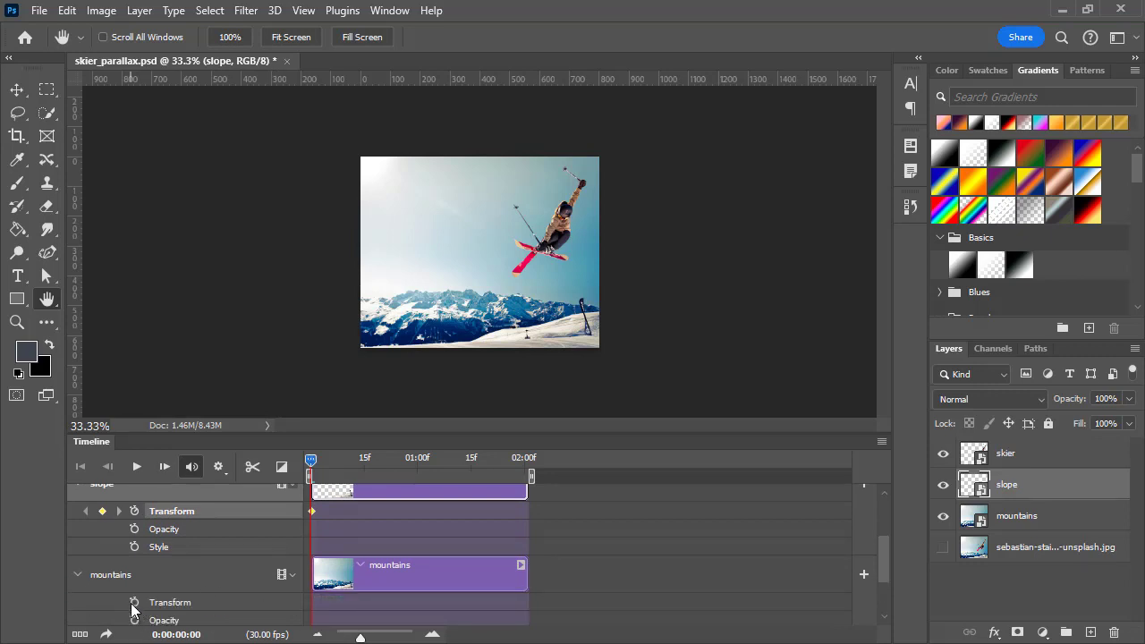
left_click(134, 602)
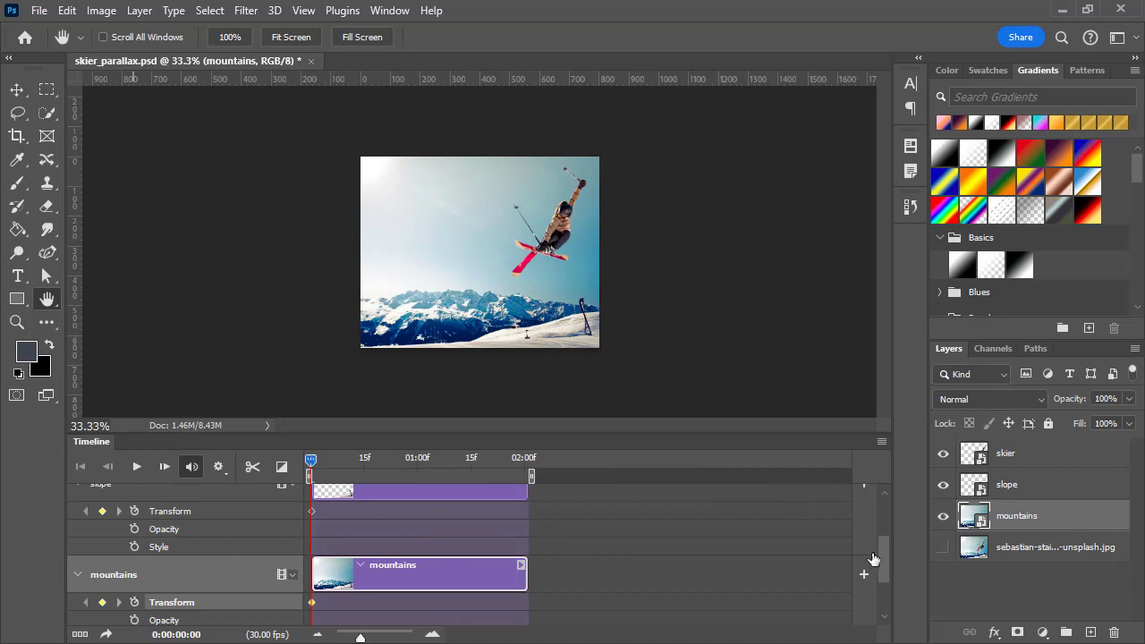
At the 2-second mark, scale the skier proportionally to about 36.4% and move it down-left to a centre of about X 585.5, Y 287.5 px
left_click_drag(886, 558, 882, 507)
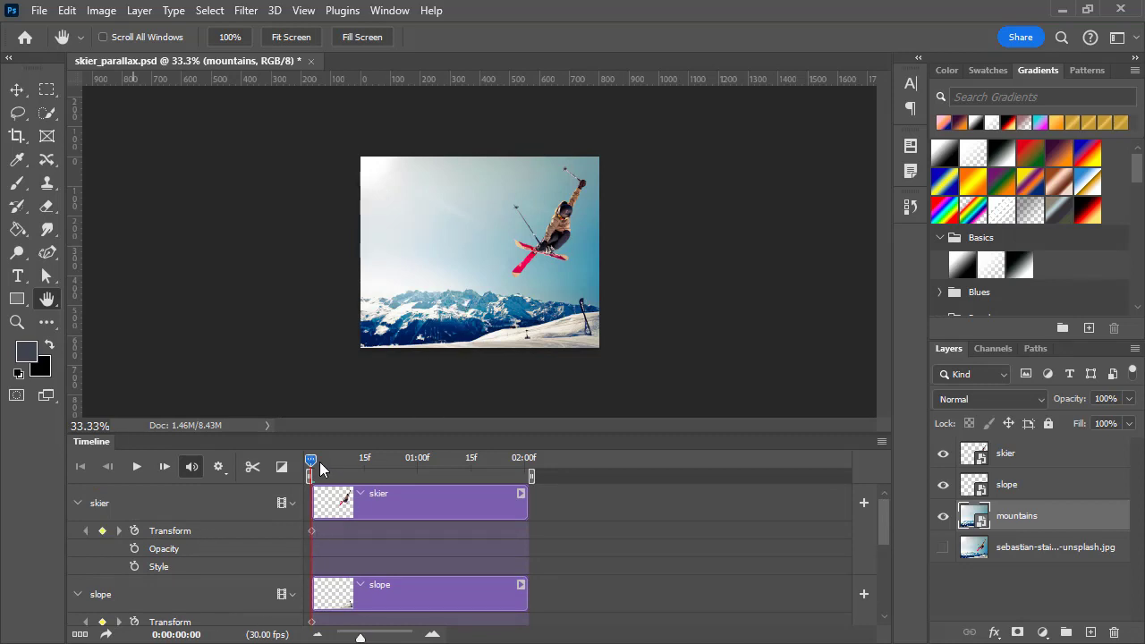
left_click_drag(357, 457, 530, 473)
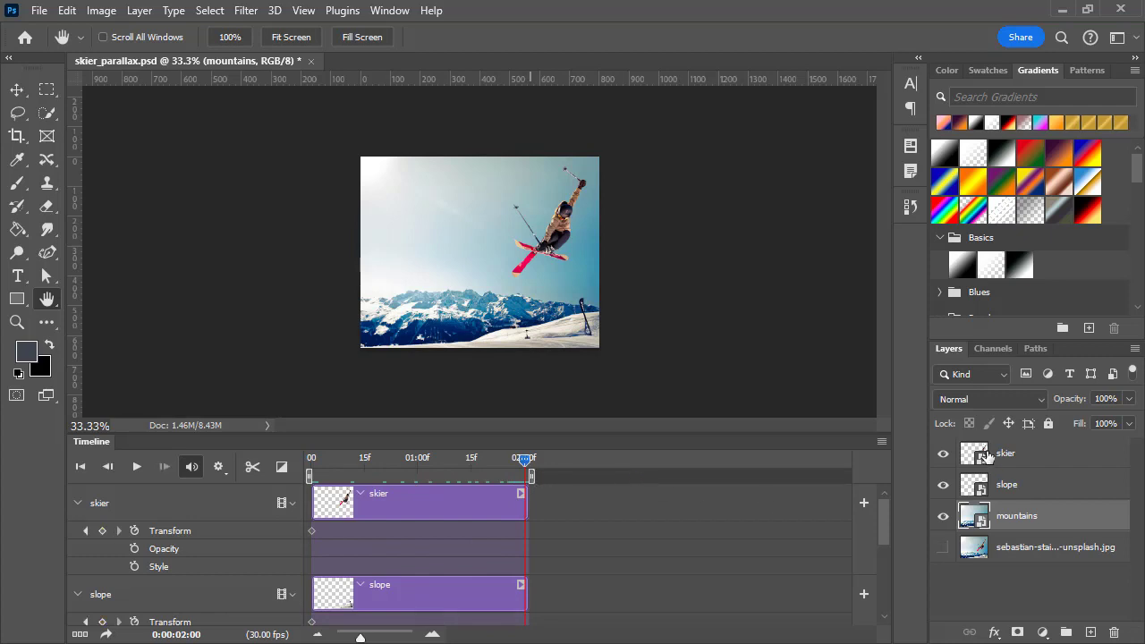
left_click(985, 458)
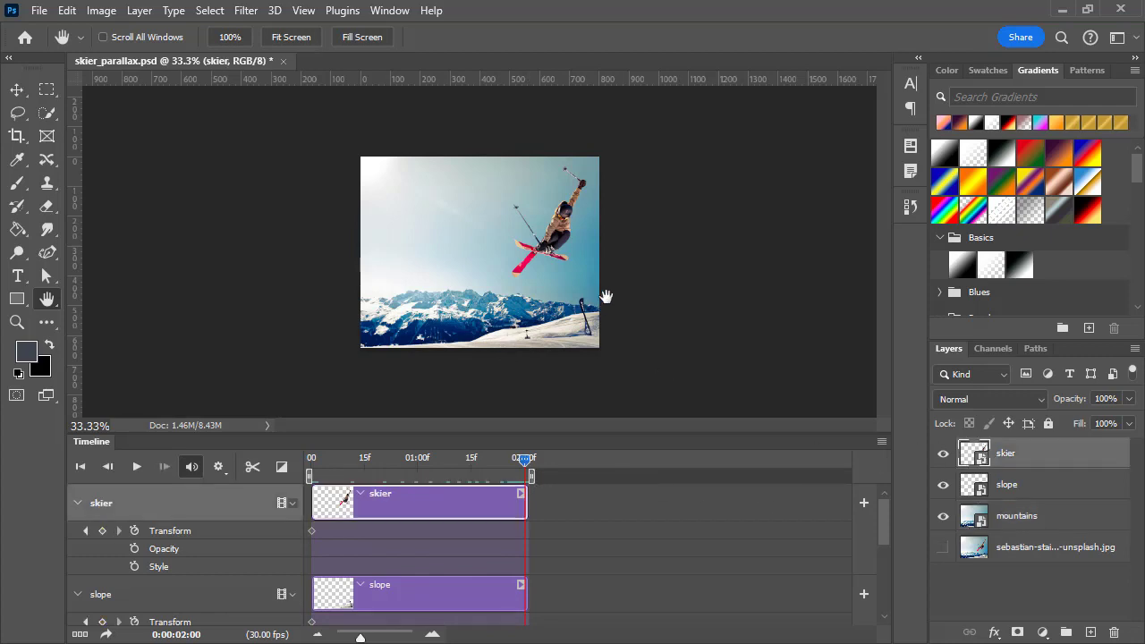
key("ctrl+t")
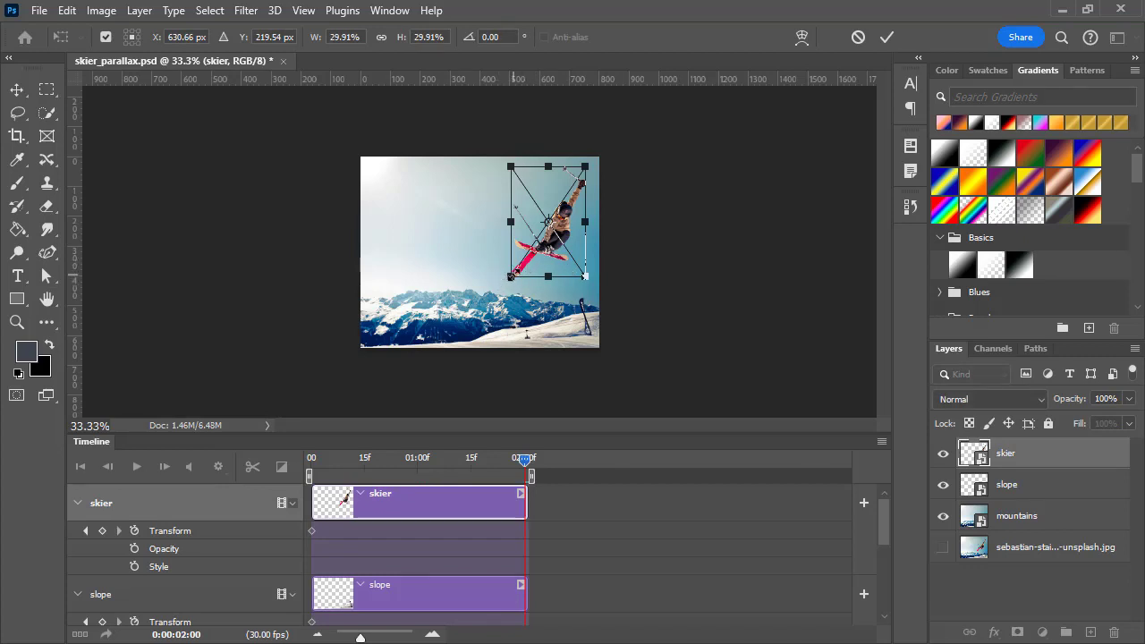
left_click_drag(508, 277, 498, 305)
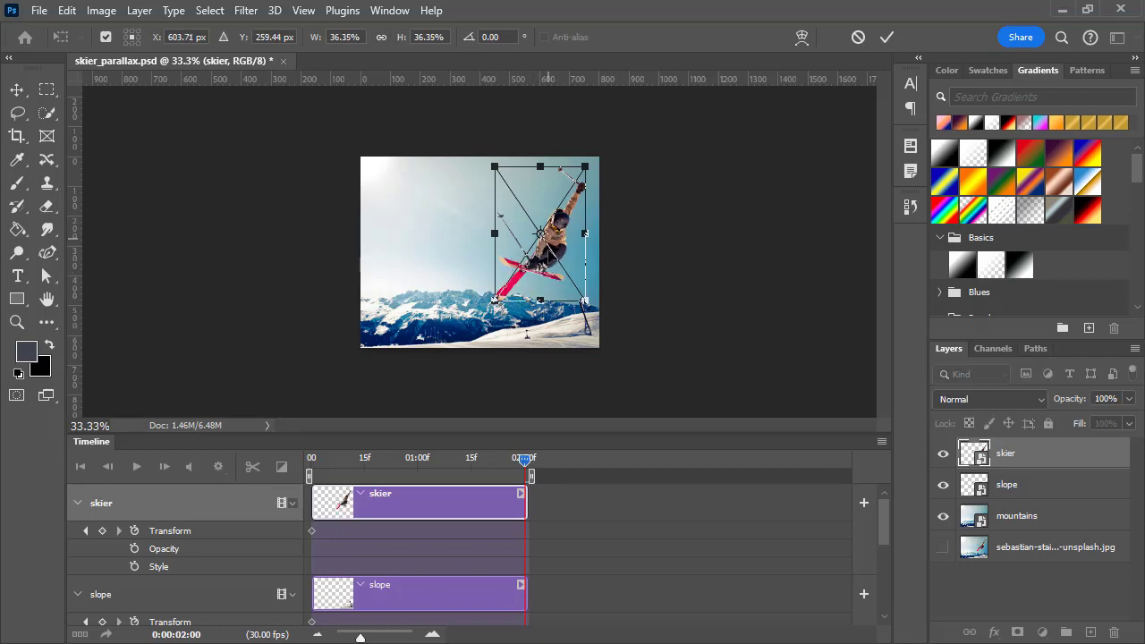
left_click_drag(560, 247, 555, 256)
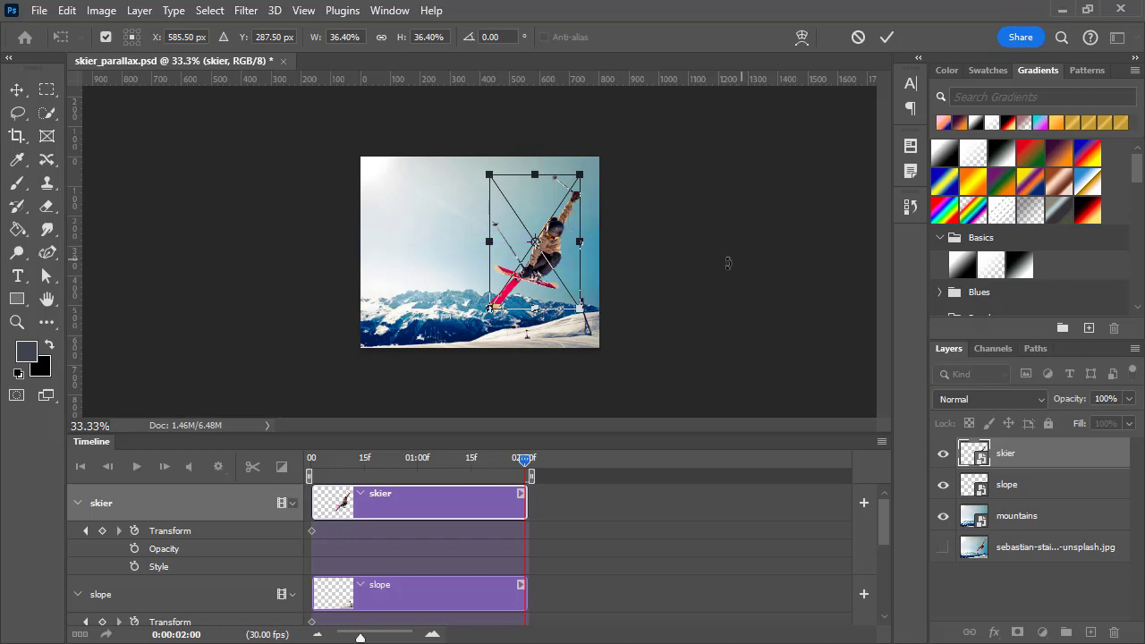
key("Return")
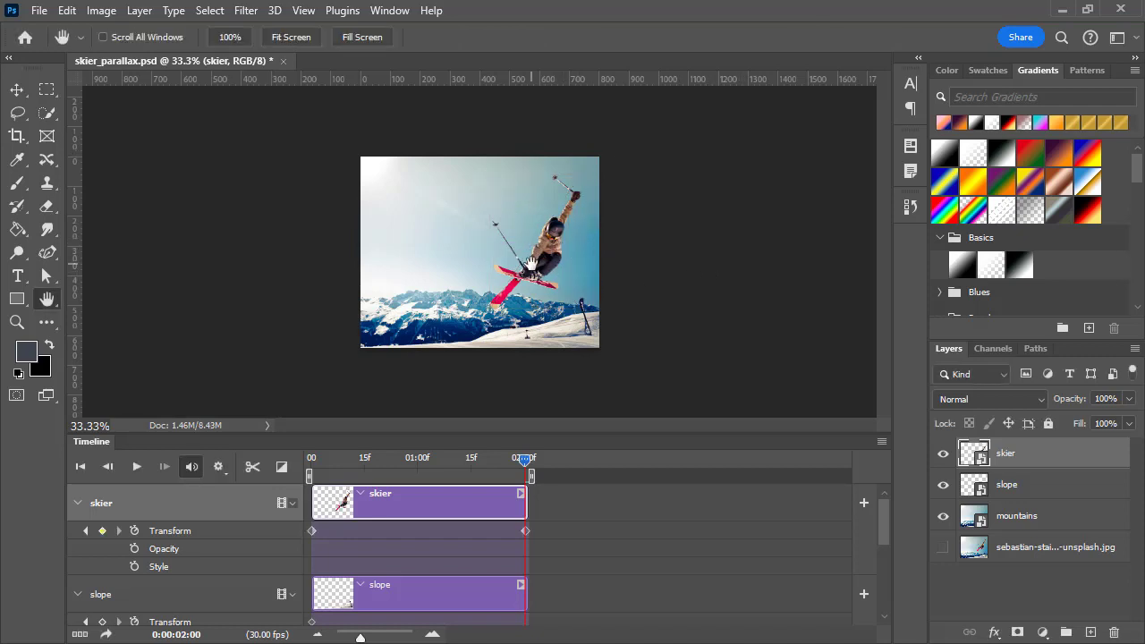
At the 2-second mark, scale the slope layer down to about 34%, keeping its lower edge in place and centring it near X 400 px
left_click_drag(524, 456, 588, 474)
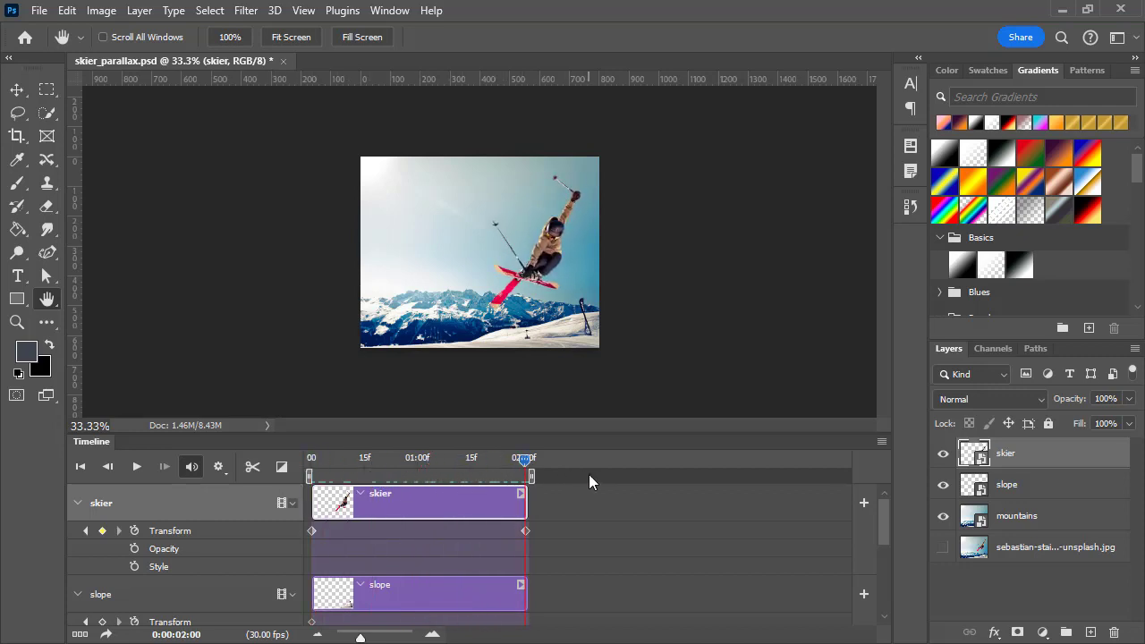
left_click(1016, 517)
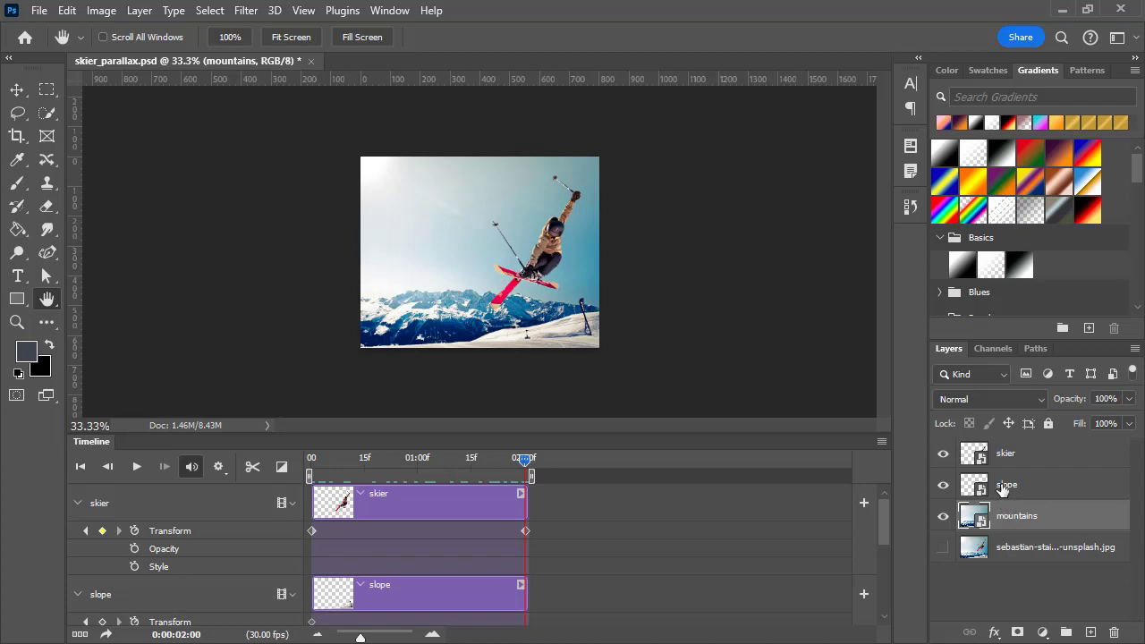
left_click(1002, 487)
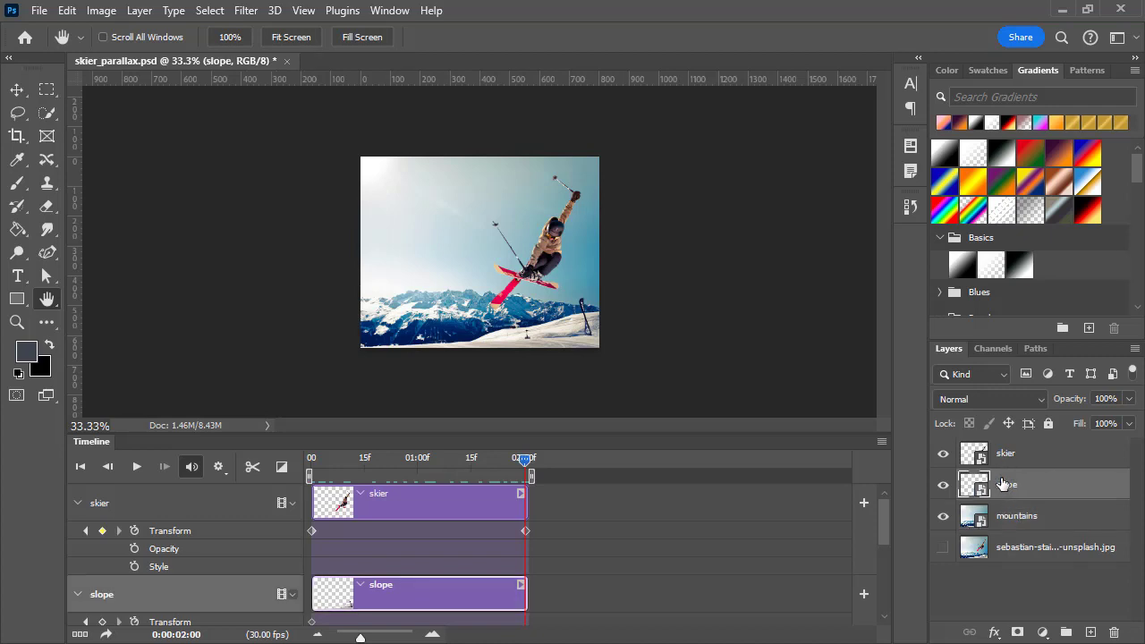
key("ctrl+t")
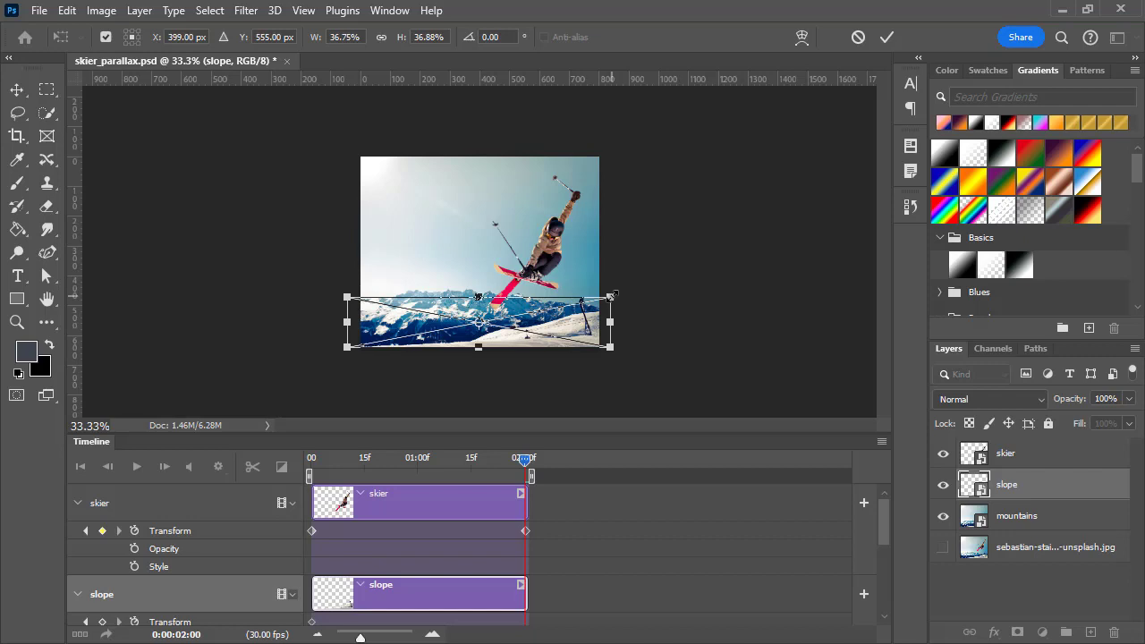
left_click_drag(609, 296, 604, 299)
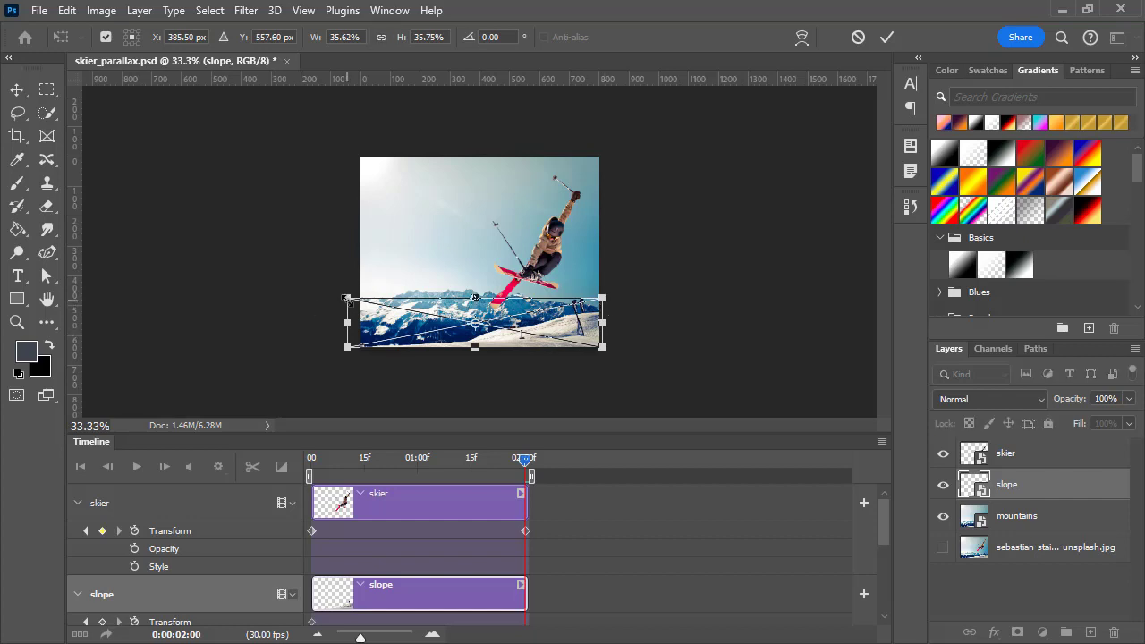
left_click_drag(347, 298, 358, 313)
left_click_drag(604, 301, 605, 311)
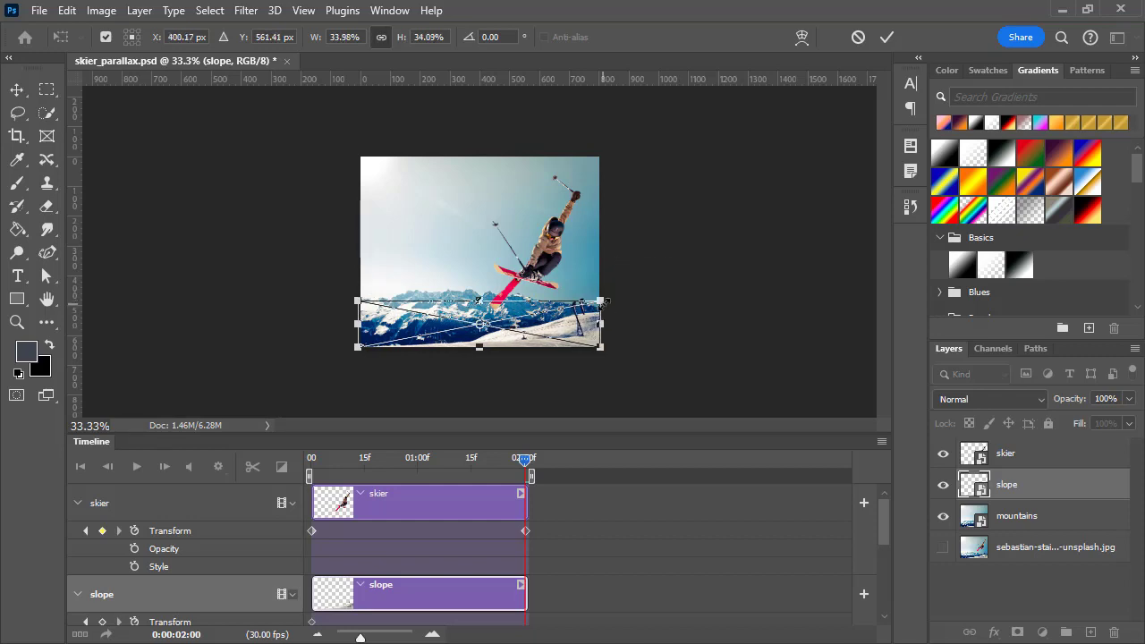
key("Return")
key("h")
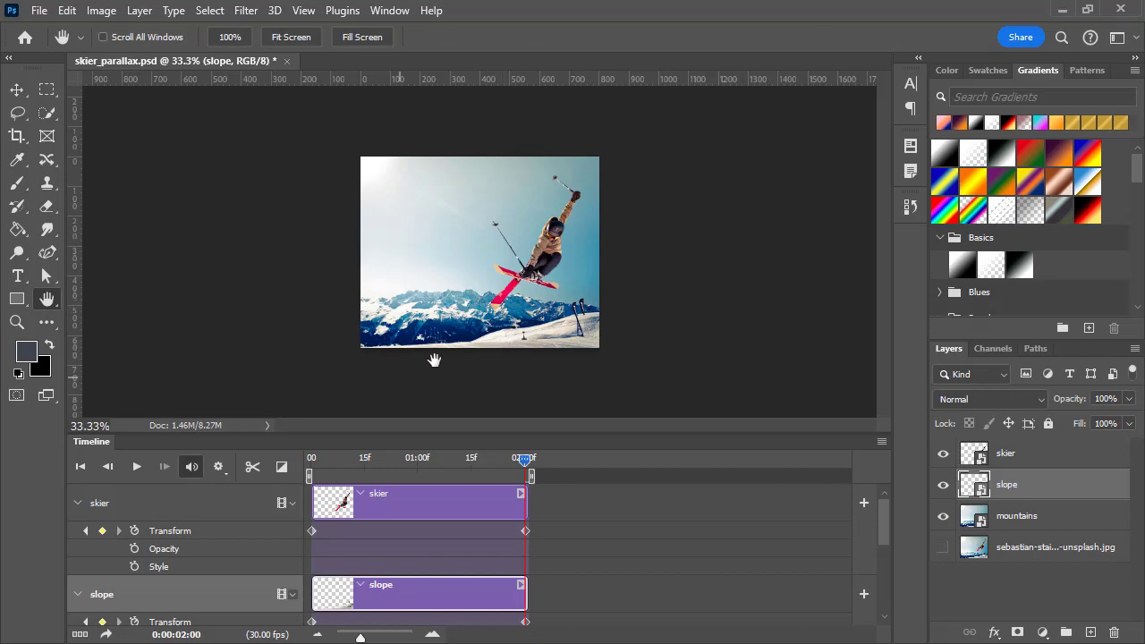
At the 2-second mark, scale the mountains layer down proportionally to about 36%, keeping its lower-left corner in place
left_click(971, 519)
key("ctrl+t")
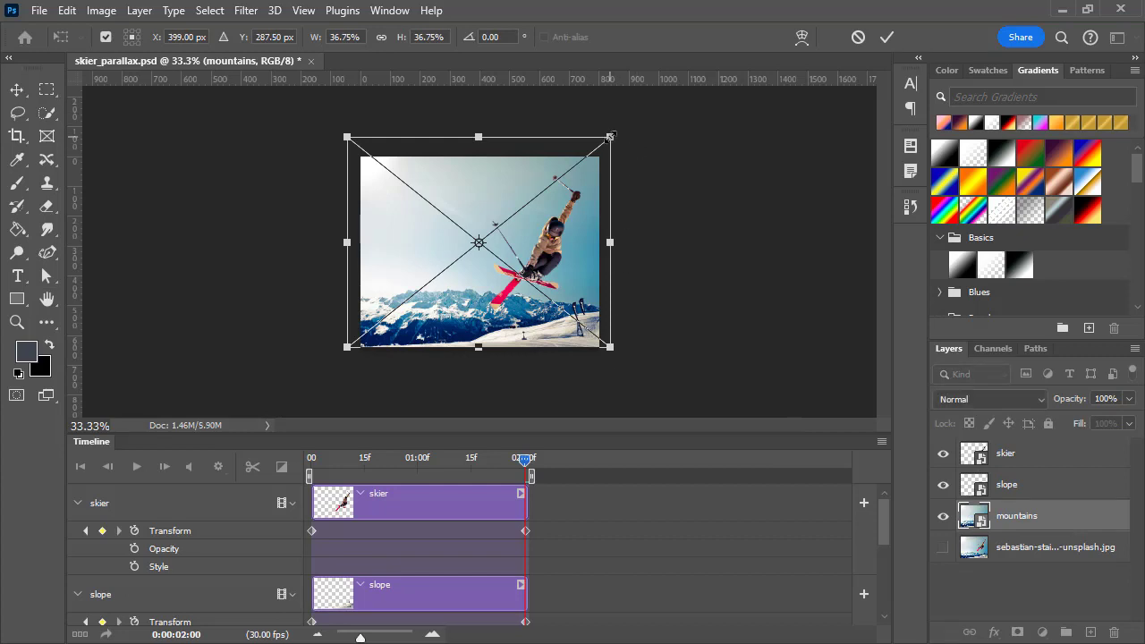
left_click_drag(611, 136, 606, 144)
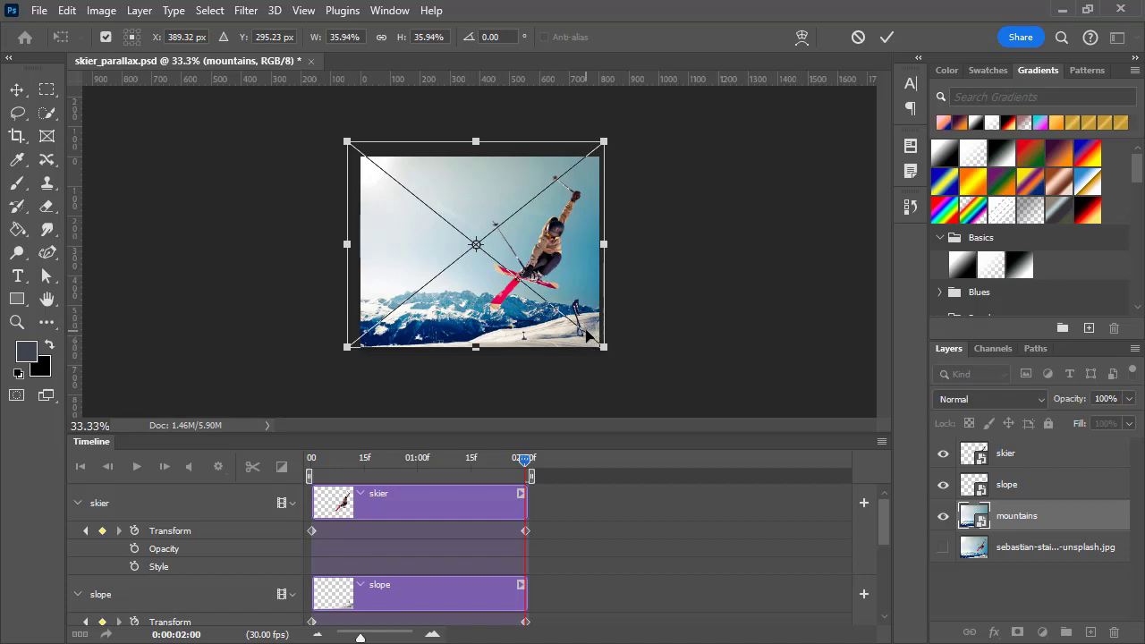
key("Return")
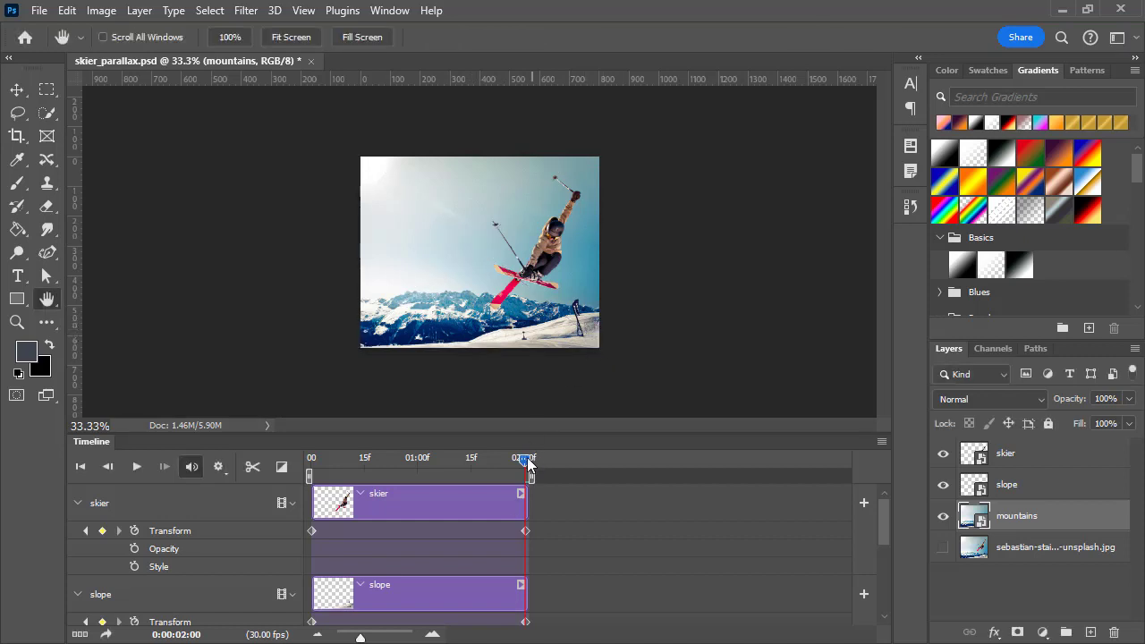
Play the animation from the start of the timeline with the whole canvas fitted in an enlarged view, and stop playback
left_click_drag(525, 460, 298, 442)
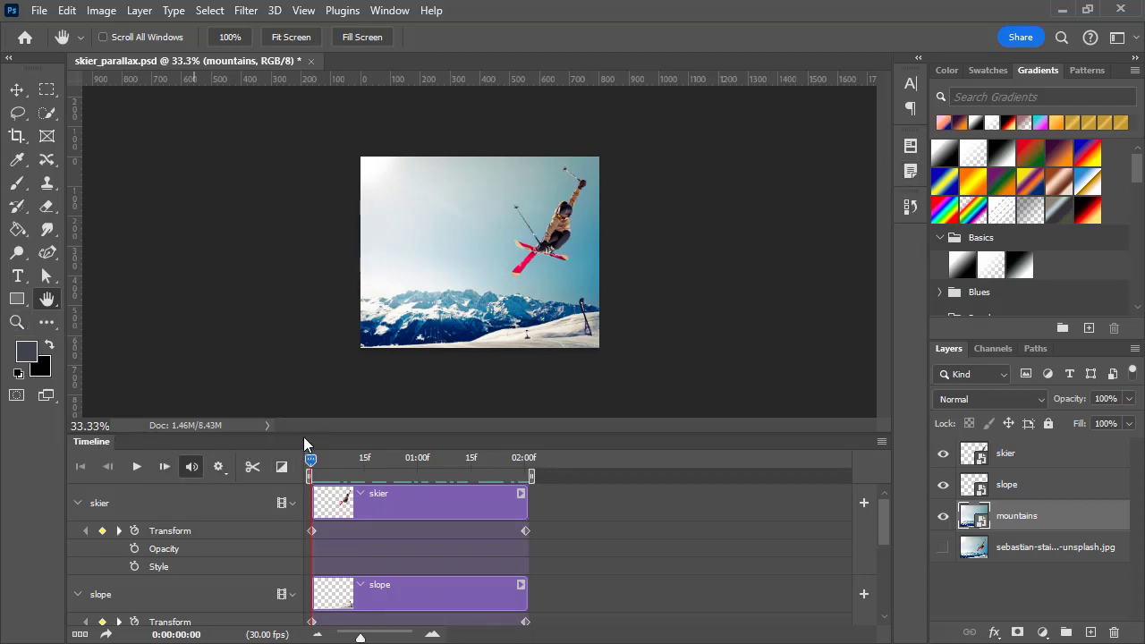
left_click_drag(306, 435, 296, 519)
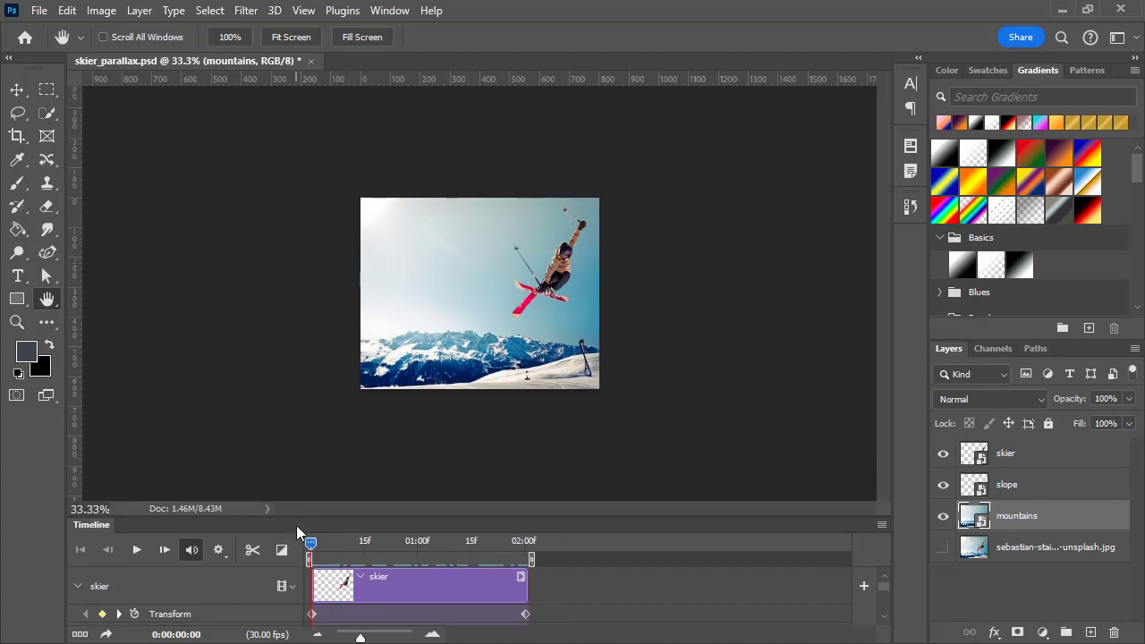
double_click(17, 322)
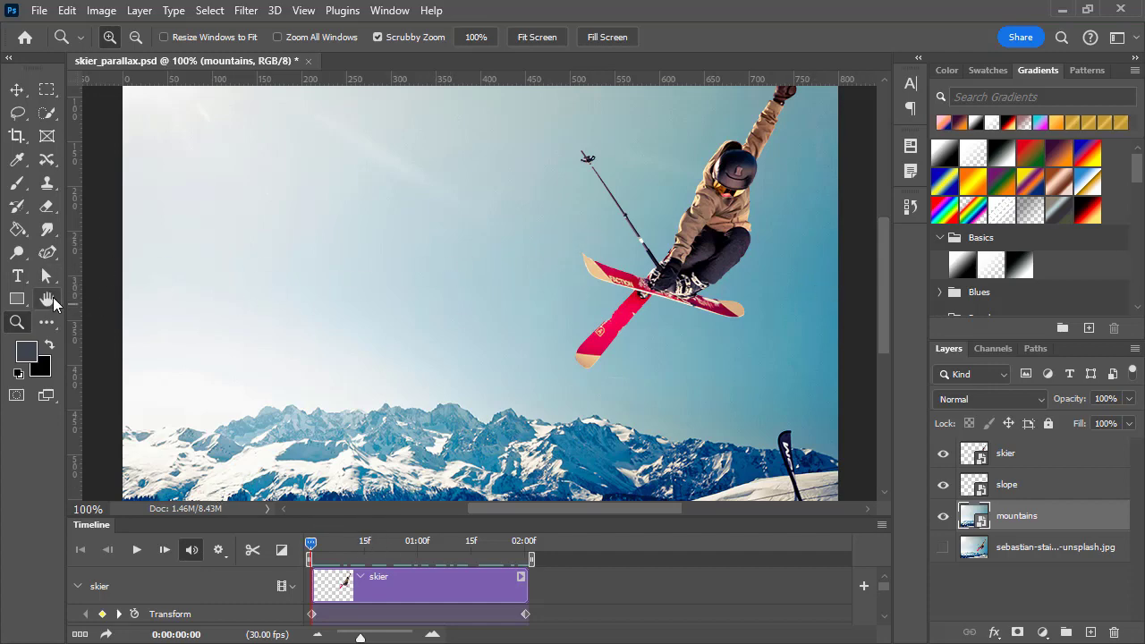
double_click(46, 298)
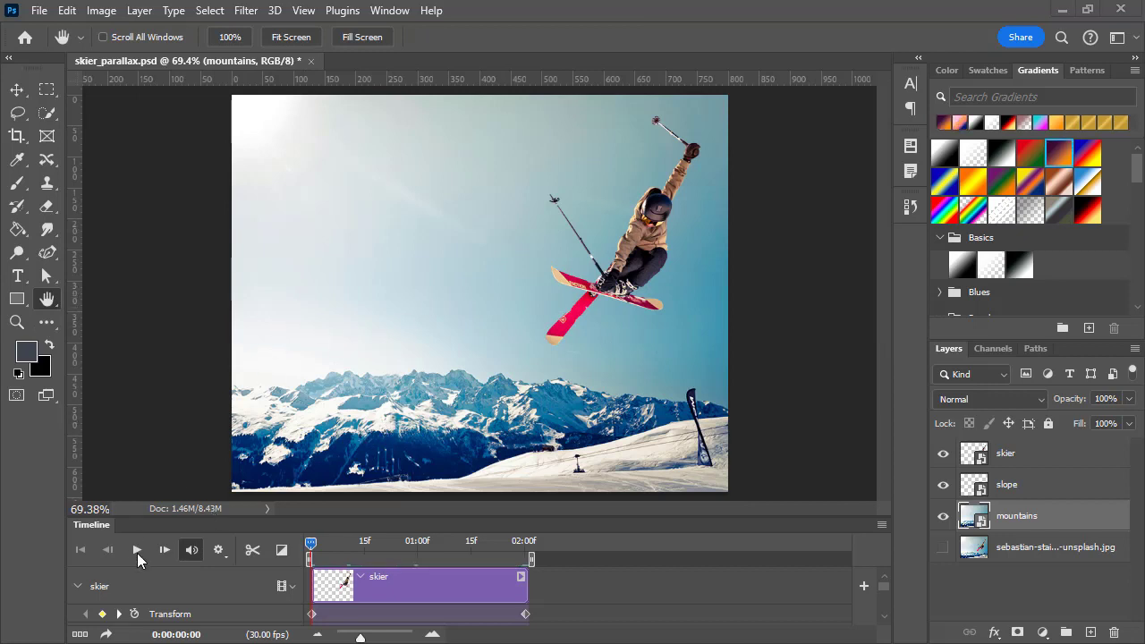
left_click(138, 552)
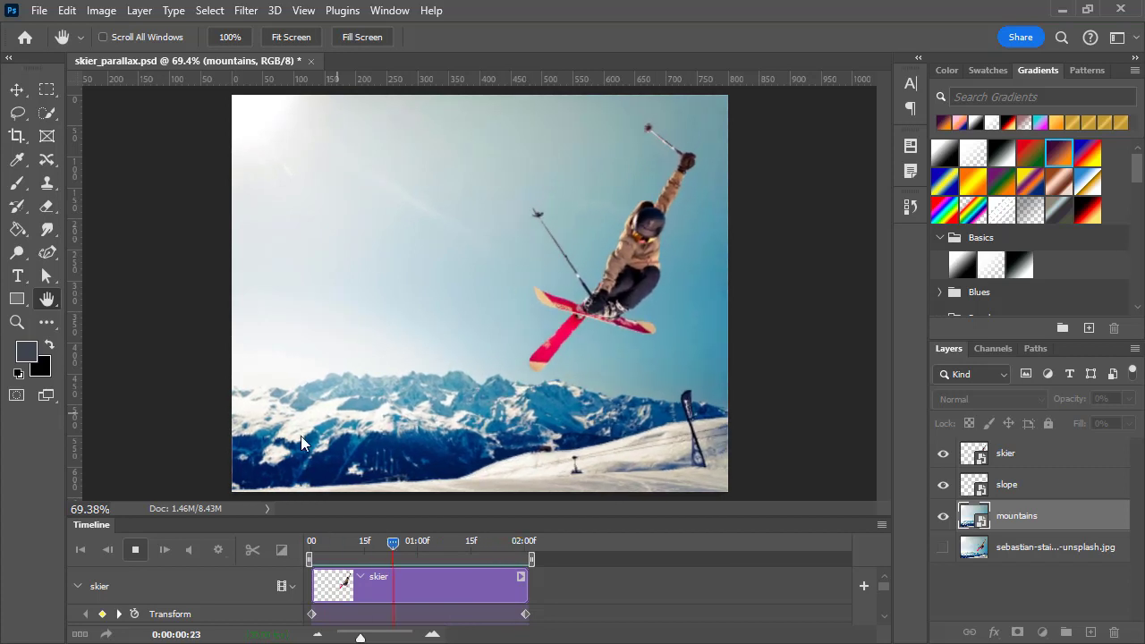
left_click(136, 551)
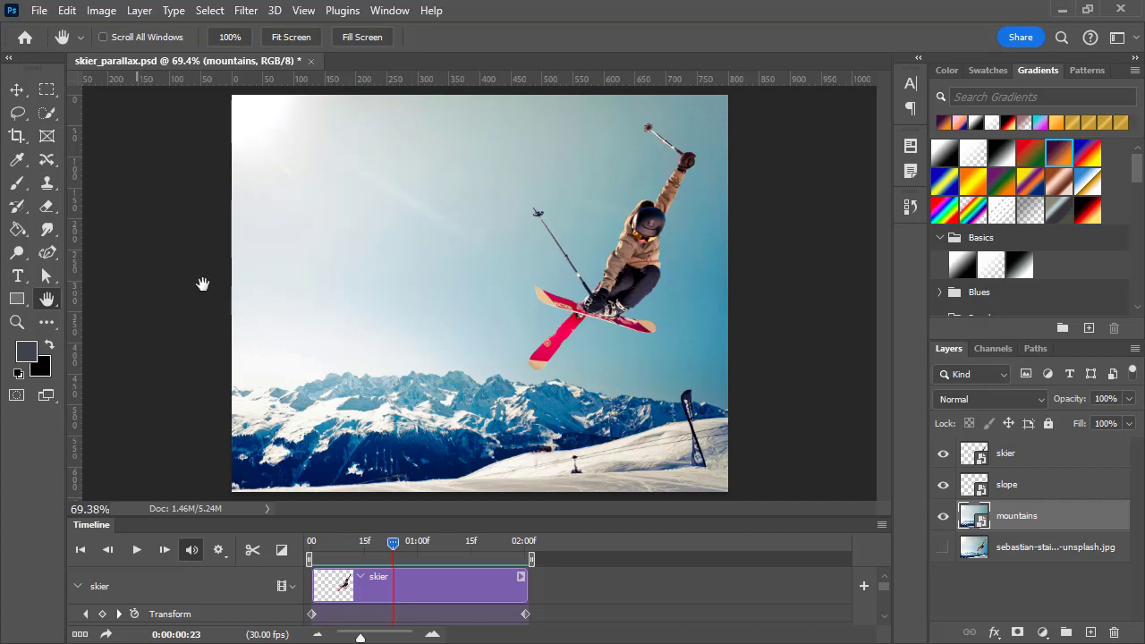
Render all frames of the animation to skier_parallax.mp4 in H.264 High Quality format at 800 x 640 px and 30 fps
left_click(42, 9)
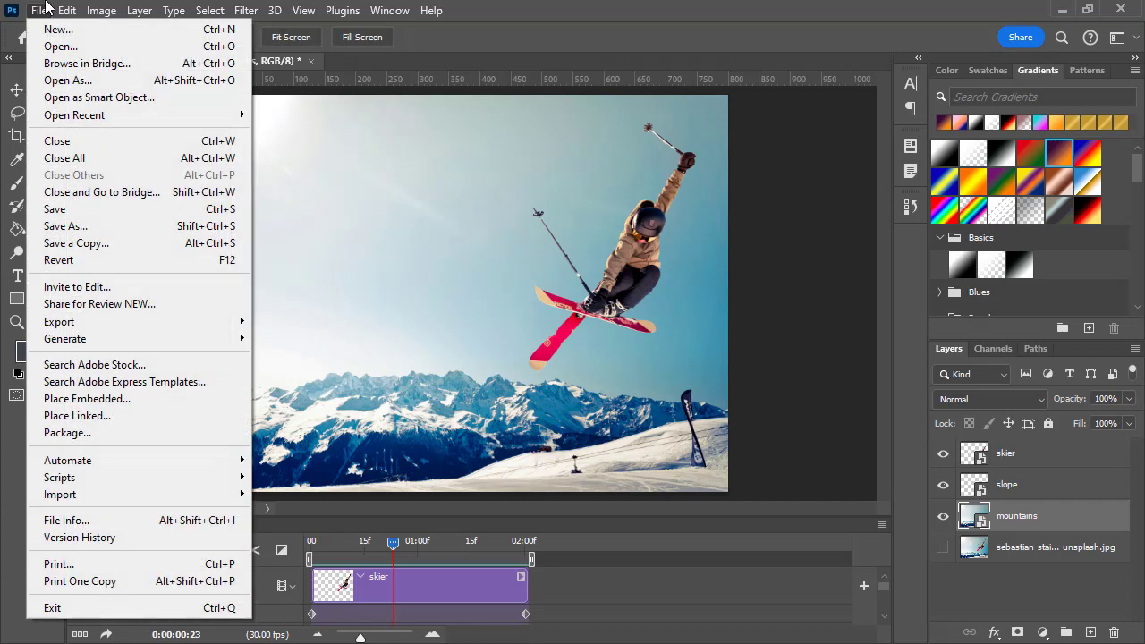
mouse_move(143, 324)
mouse_move(235, 322)
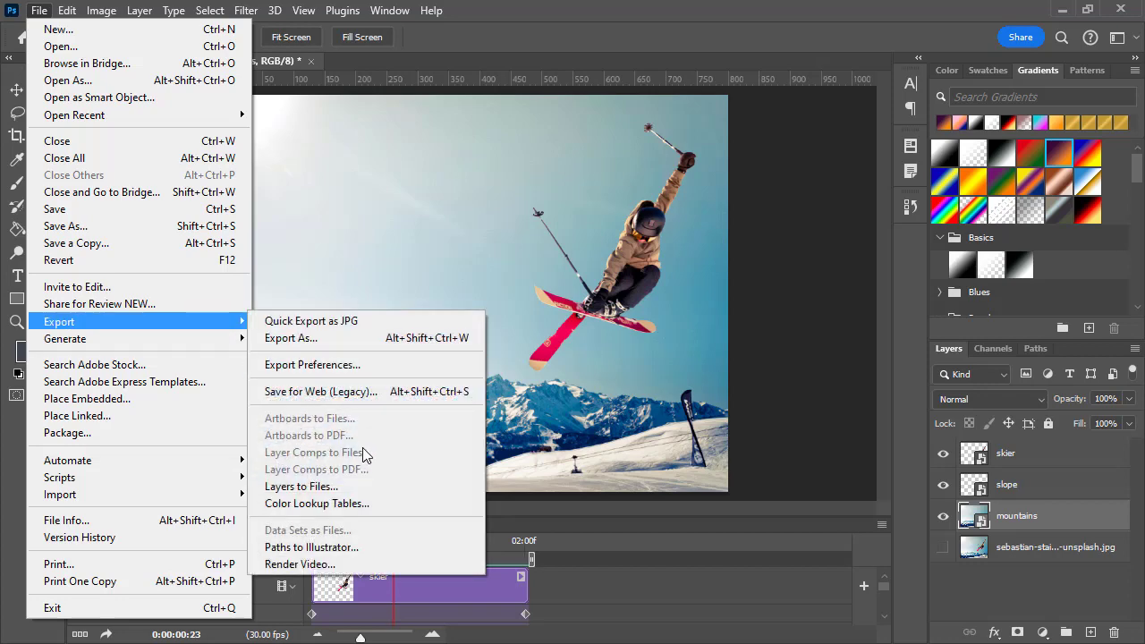
left_click(347, 564)
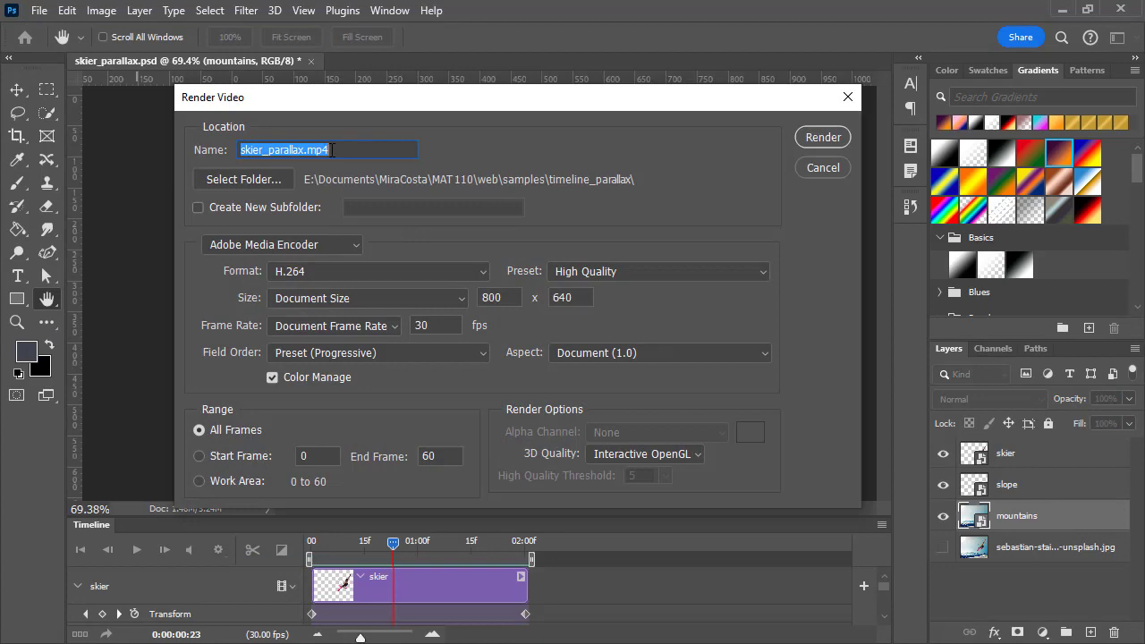
left_click(812, 145)
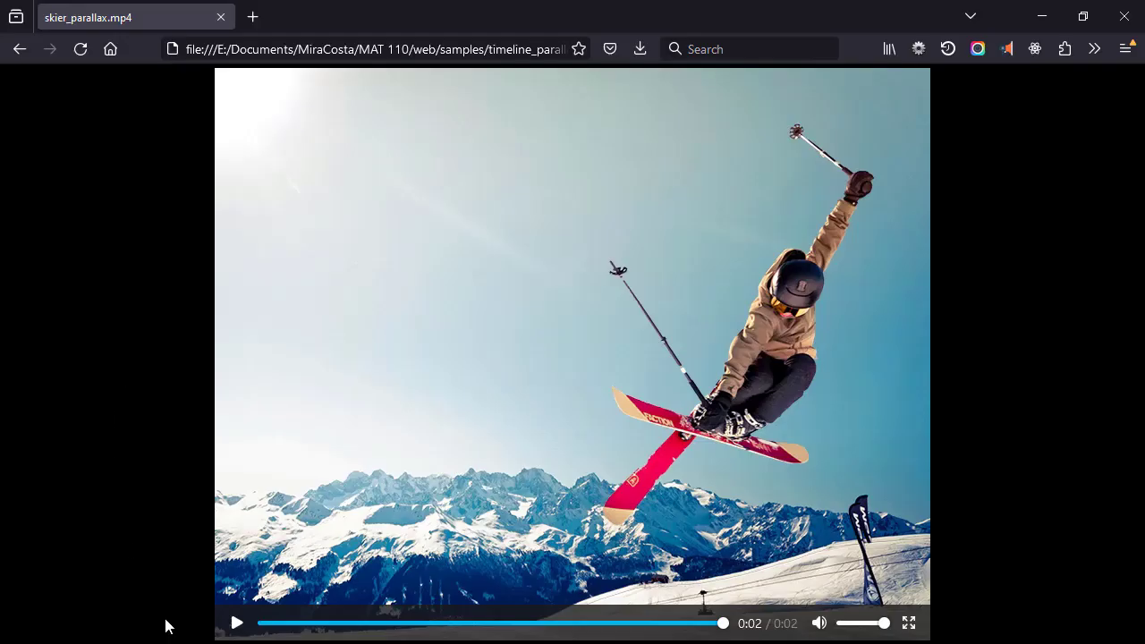
Replay the rendered skier_parallax.mp4 in the browser several times to check the parallax motion, and return to Photoshop
left_click(236, 622)
left_click(235, 624)
left_click(234, 623)
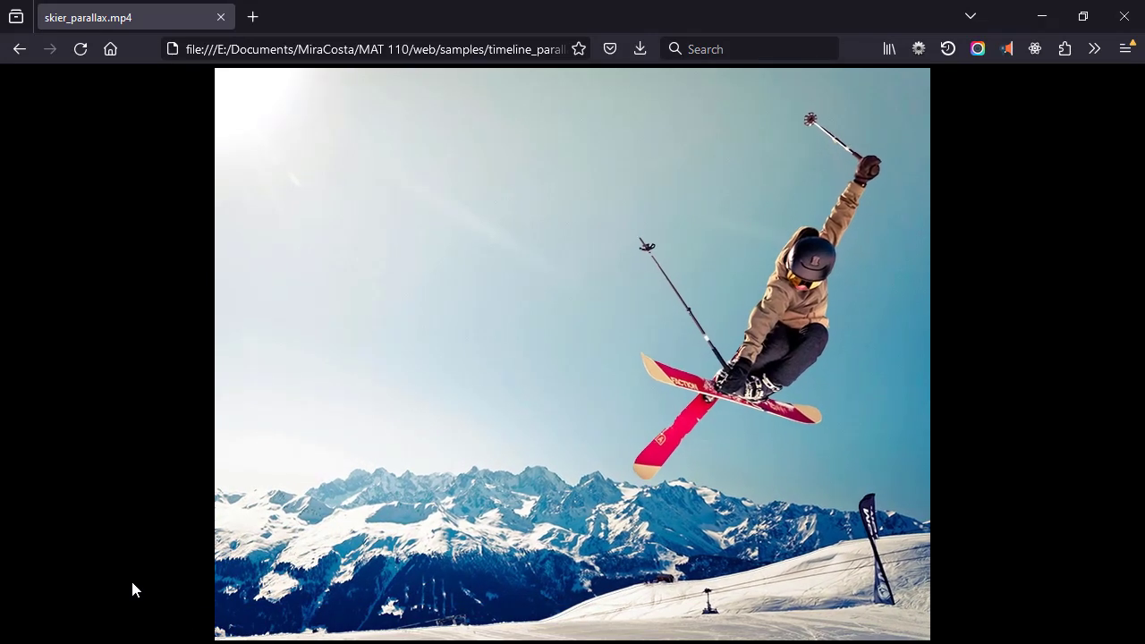
left_click(246, 625)
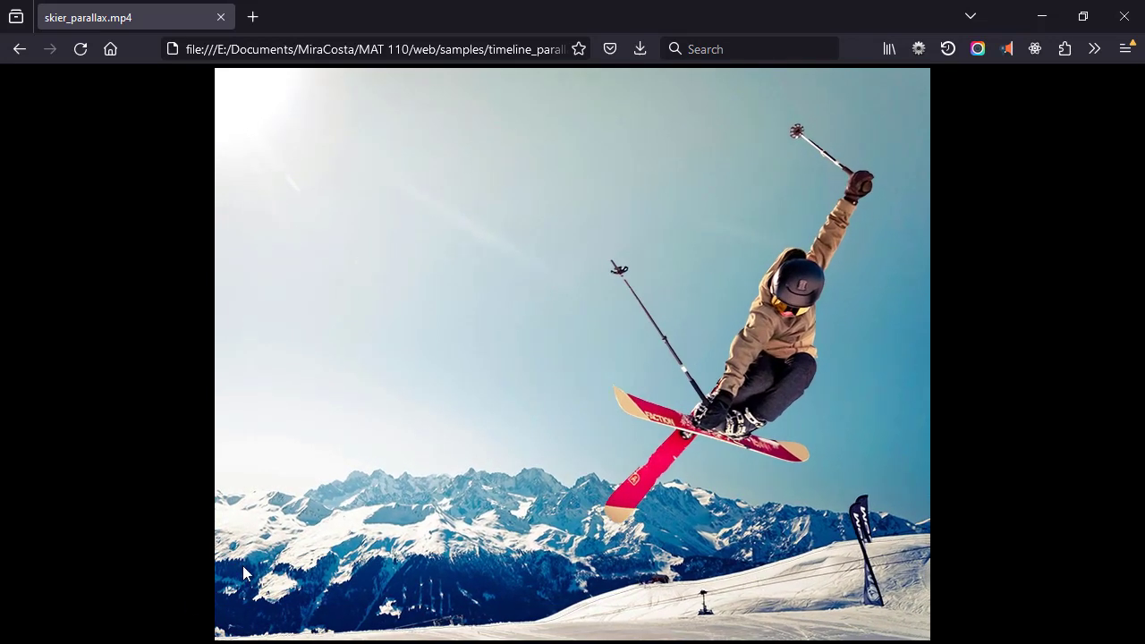
left_click(240, 623)
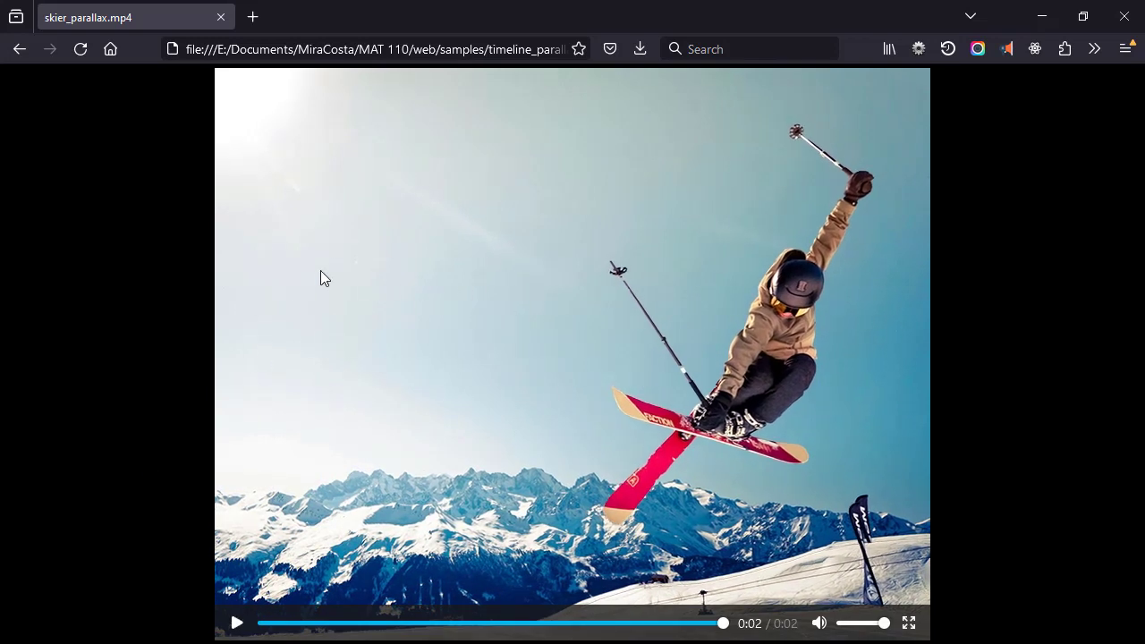
key("alt+Tab")
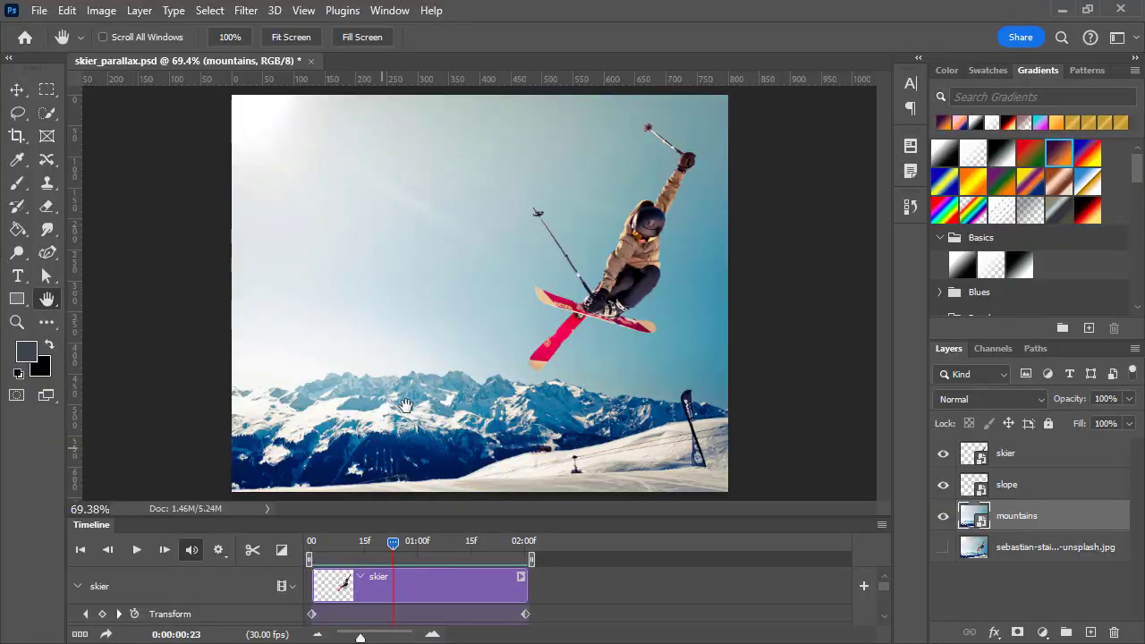